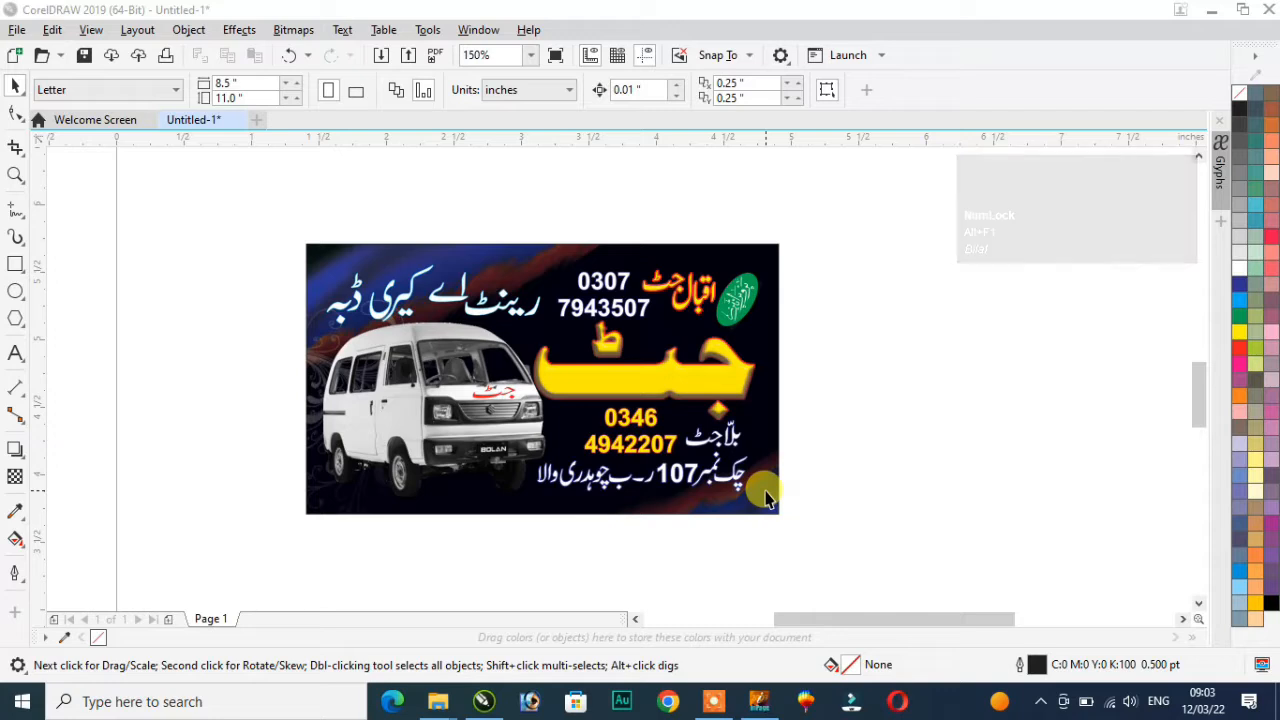
- Ungroup the visiting card design into separate objects
mouse_move(714, 708)
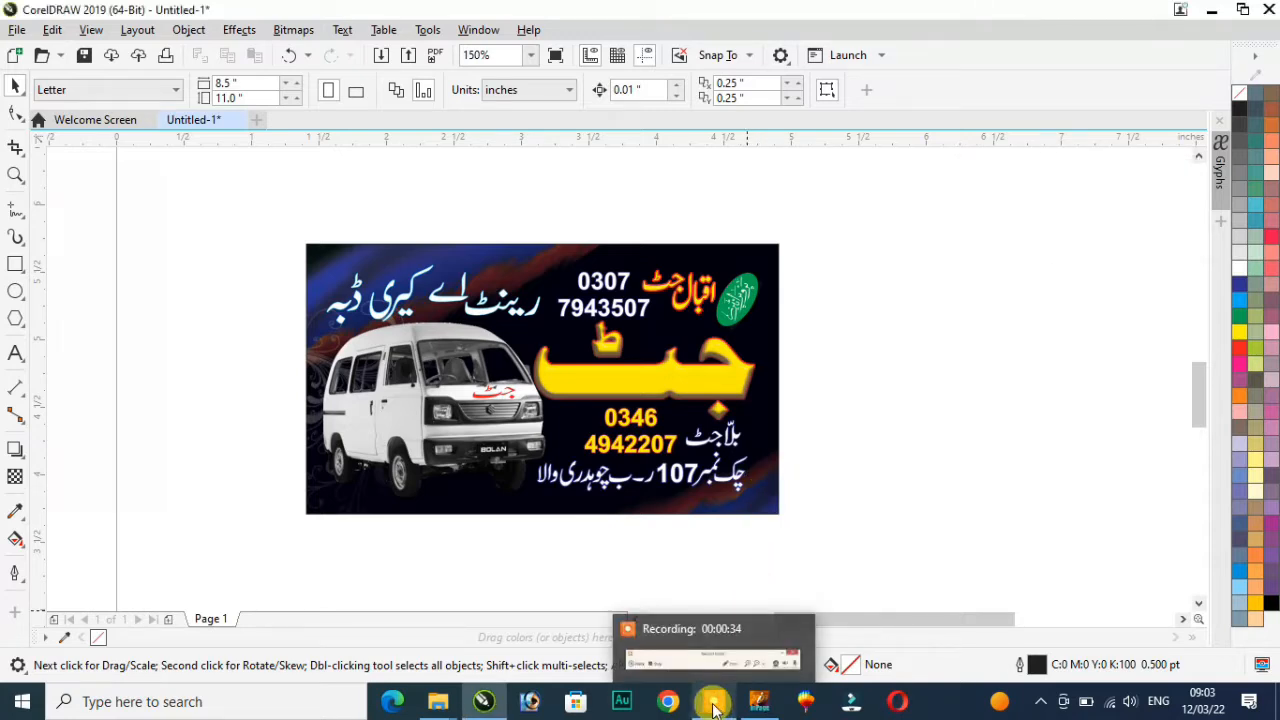
left_click(914, 457)
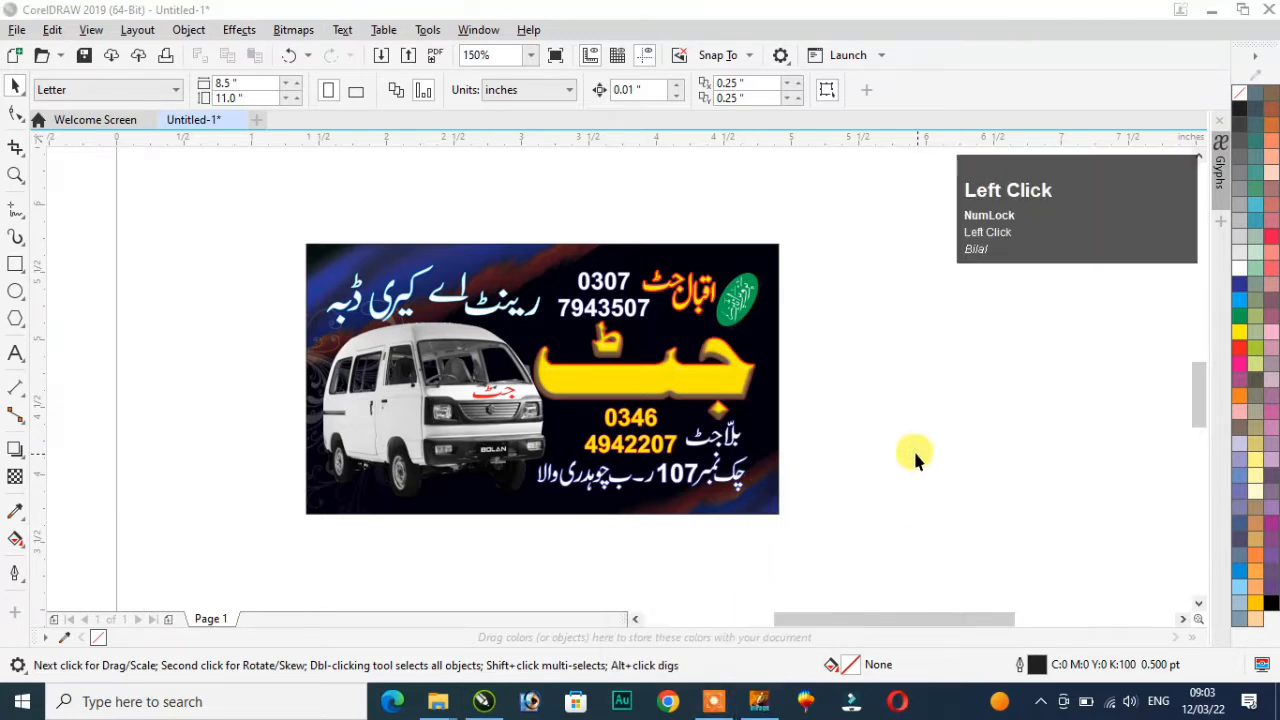
left_click(685, 303)
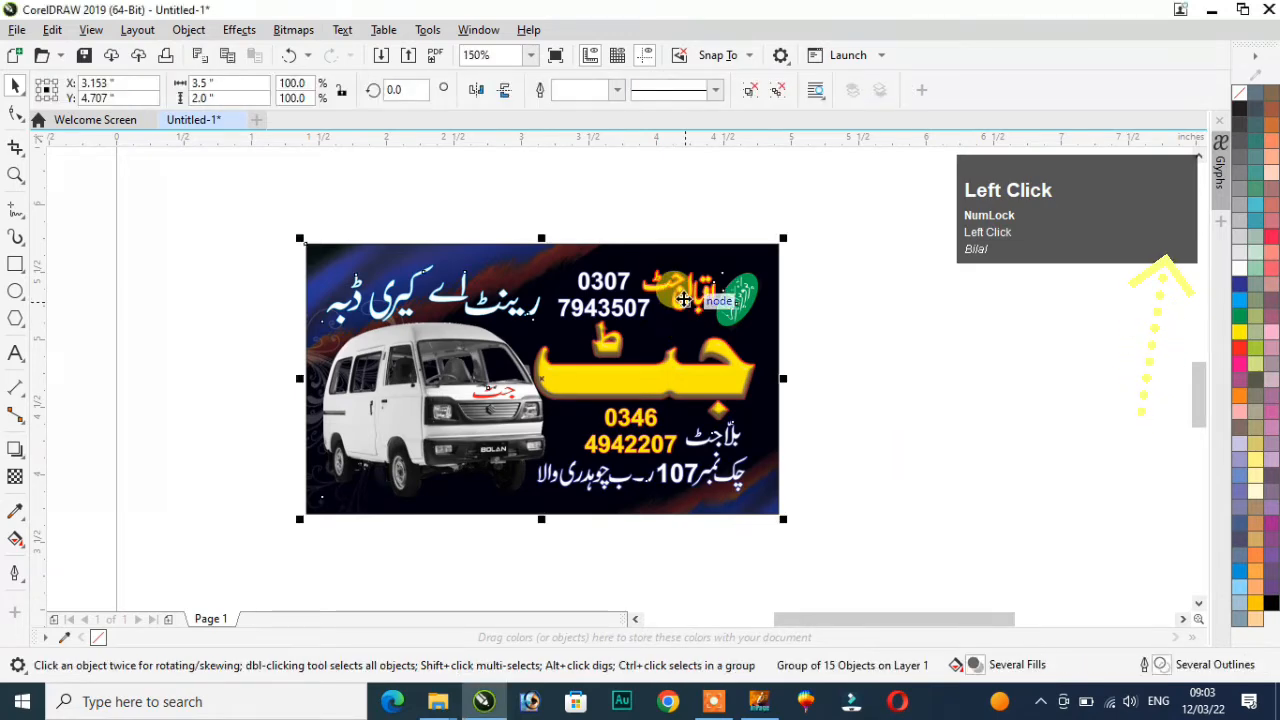
key("ctrl+u")
left_click(886, 371)
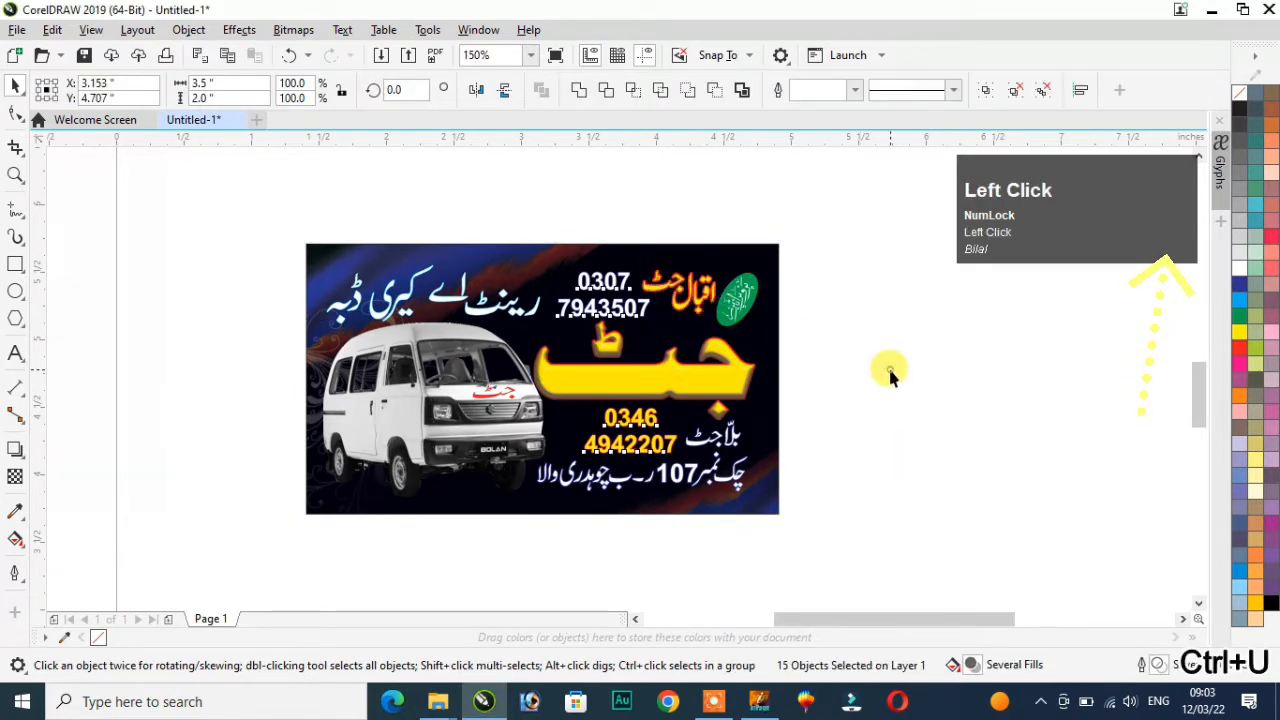
- Move the large yellow title image off the card to the blank area beside it and try to give it a red outline
left_click(646, 390)
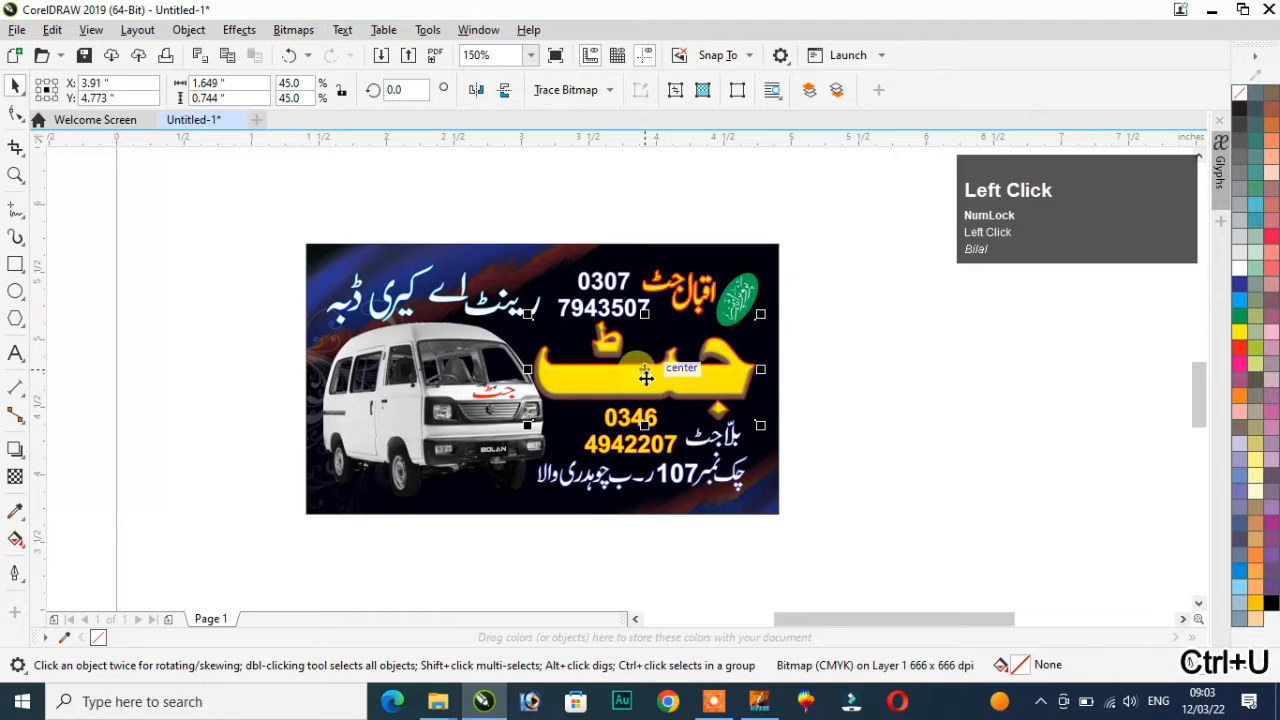
left_click_drag(646, 376, 946, 457)
scroll(946, 457, "up", 1)
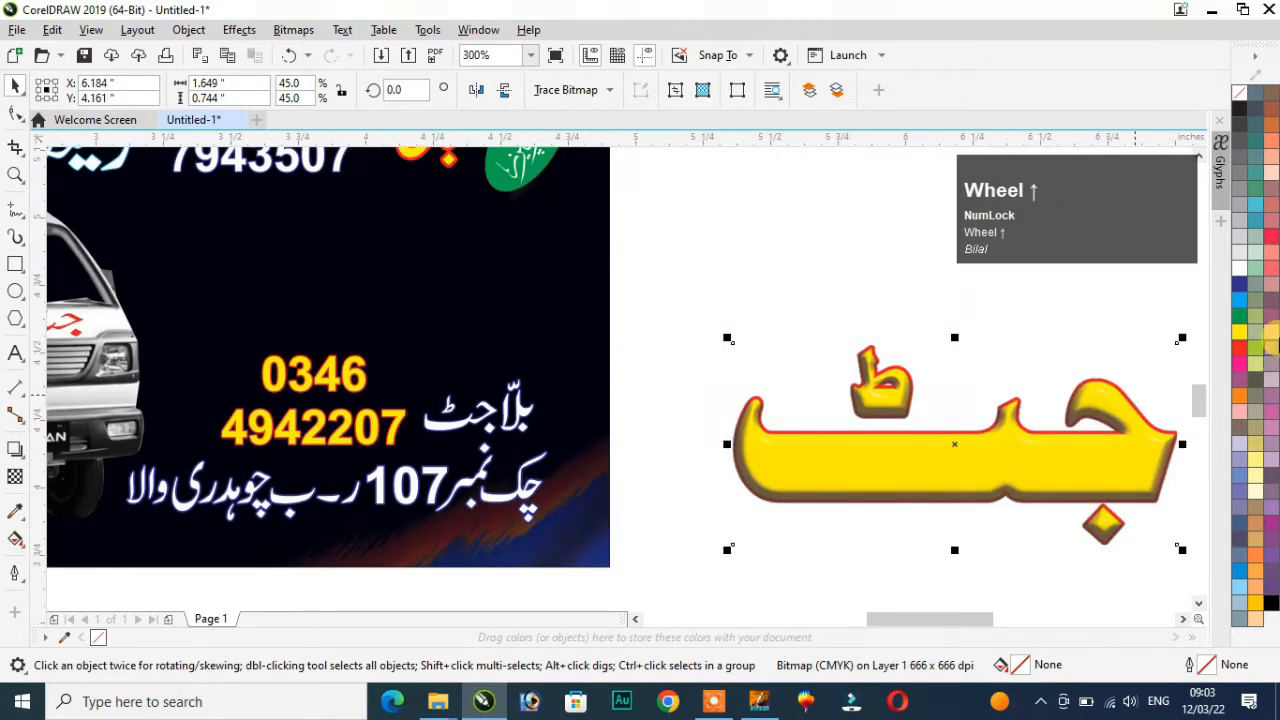
left_click(1242, 346)
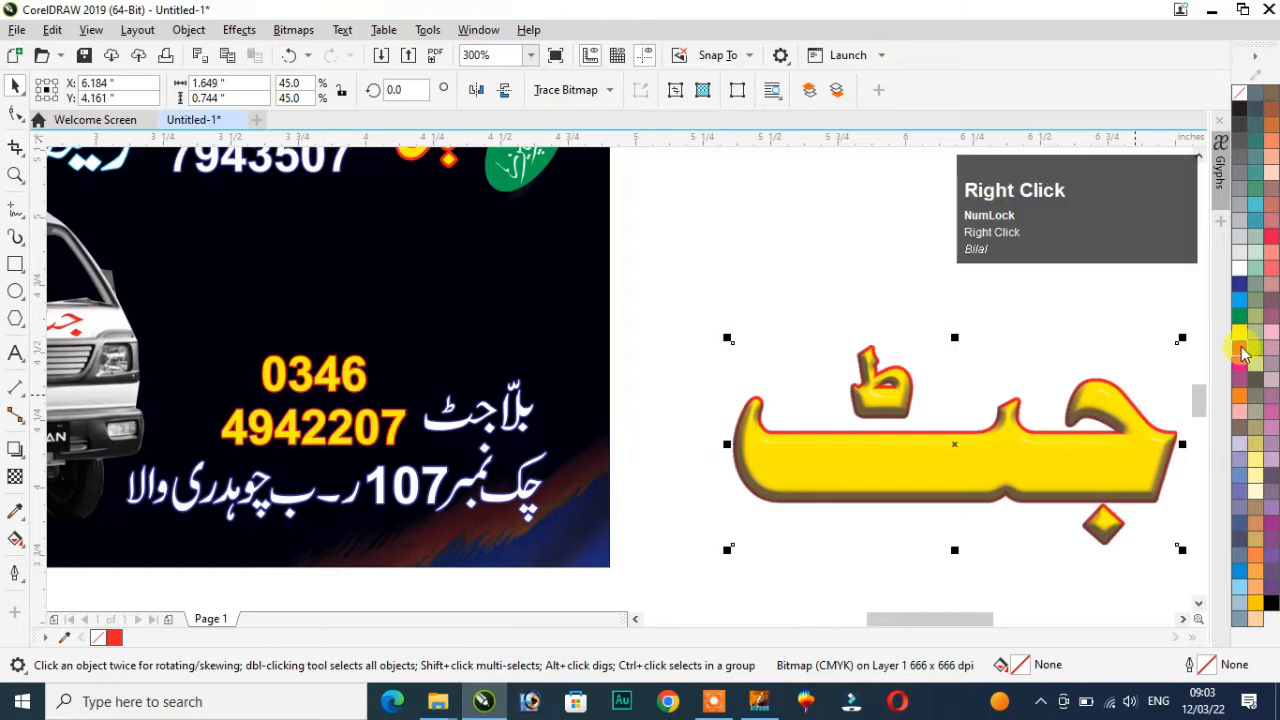
scroll(848, 398, "down", 1)
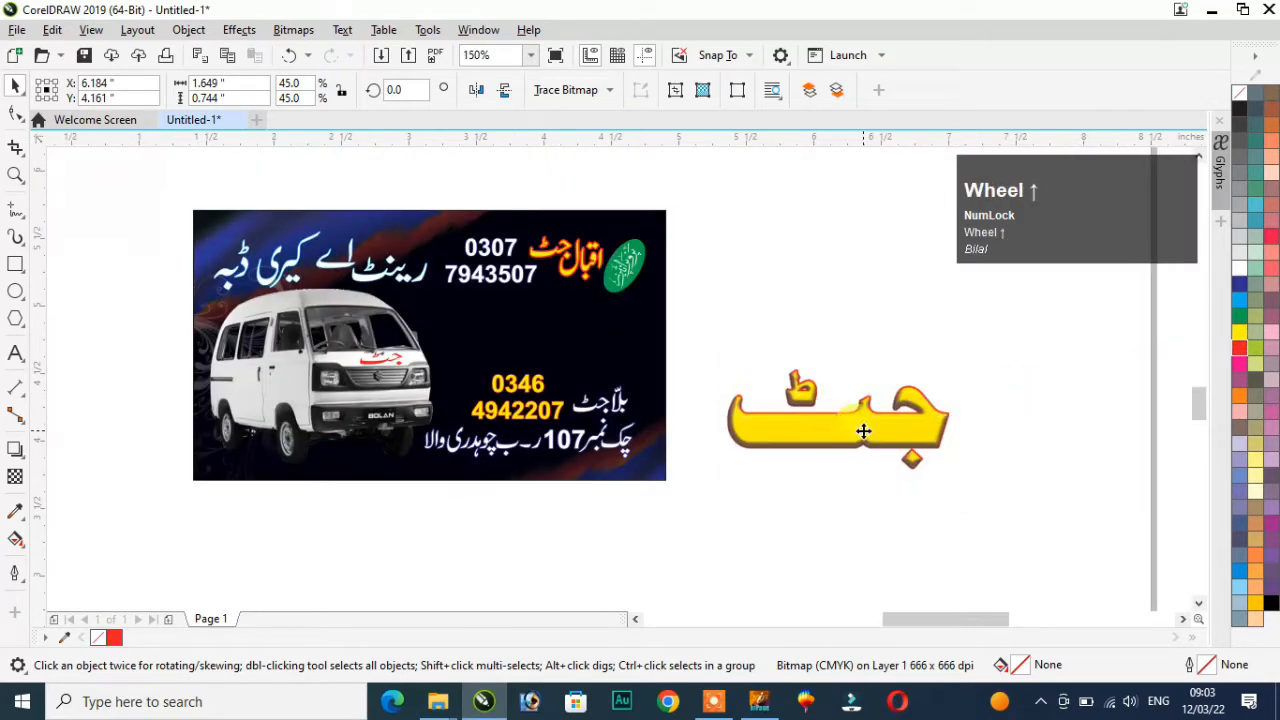
- Examine the large yellow title image and the white Urdu heading above the van at close range
scroll(863, 431, "up", 2)
key("F2")
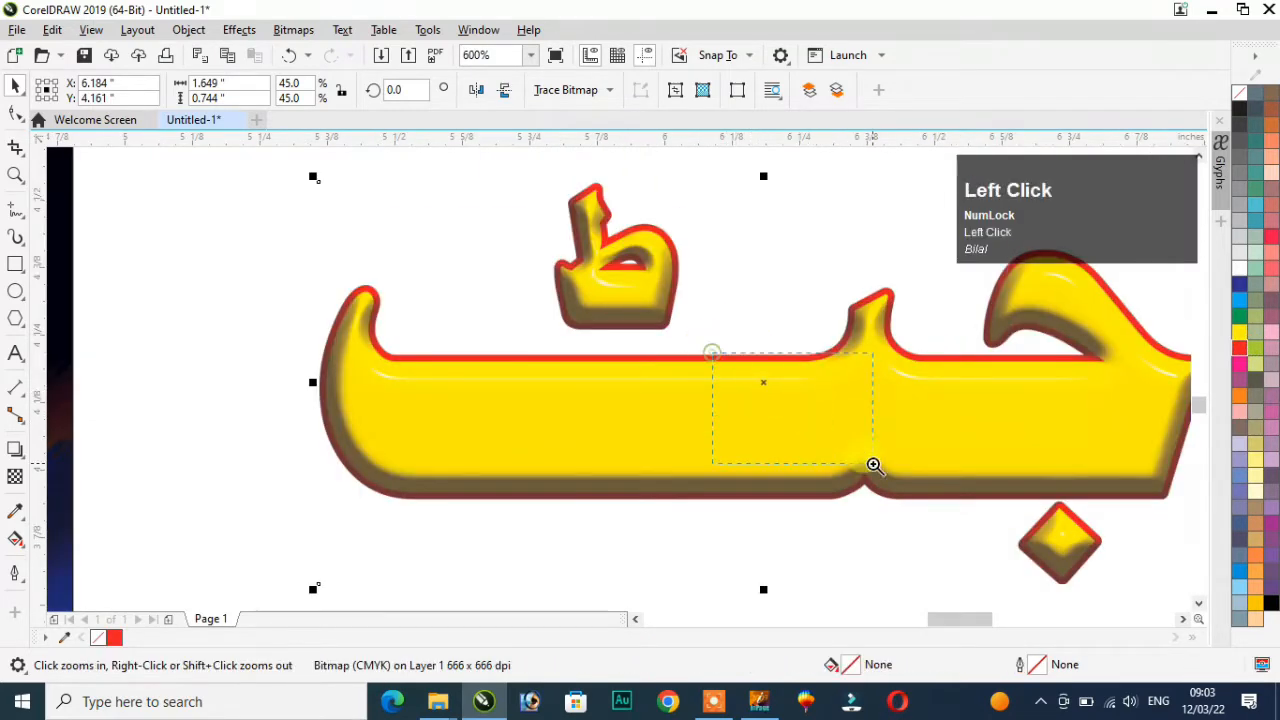
left_click_drag(873, 465, 871, 462)
key("F3")
key("F3")
key("F3")
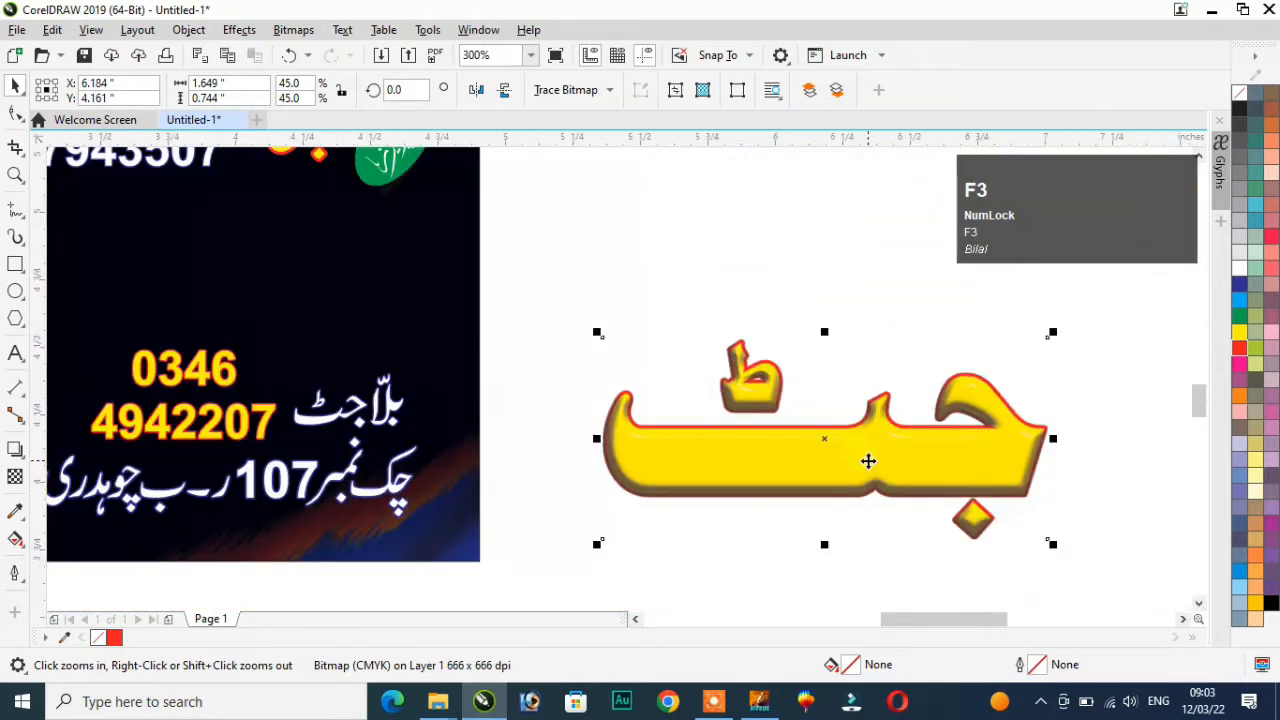
key("F3")
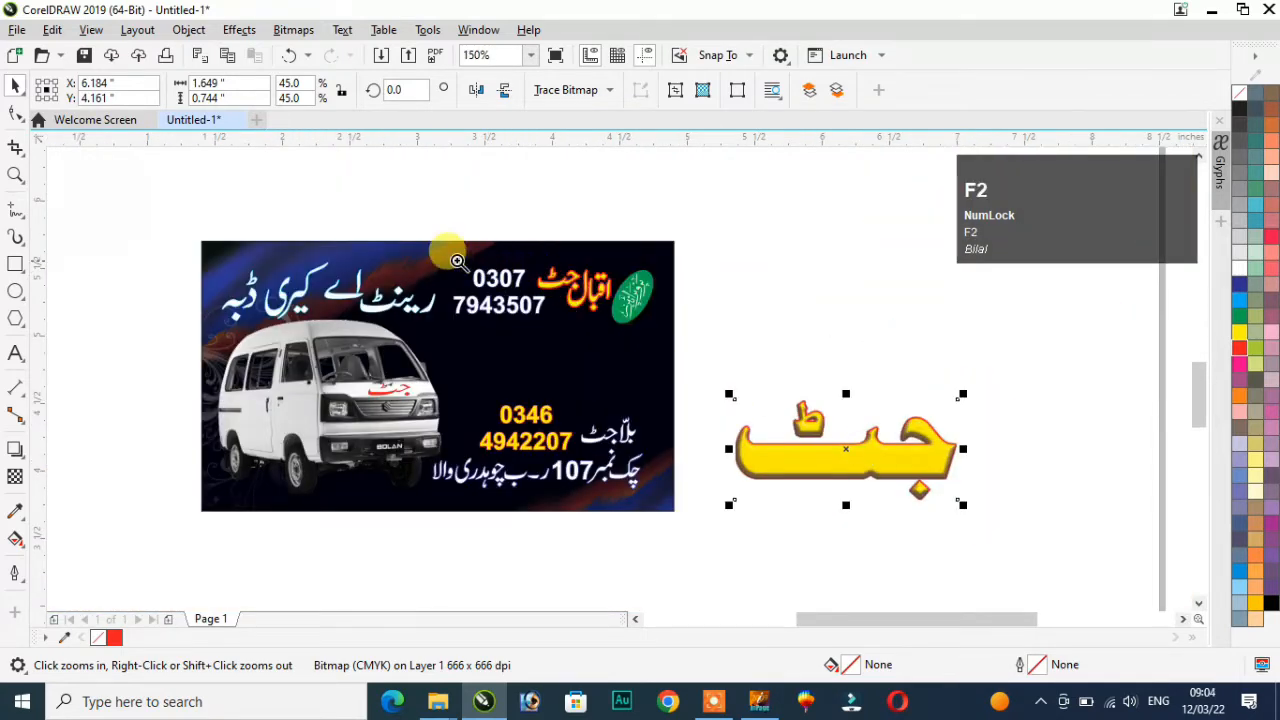
left_click_drag(229, 229, 507, 395)
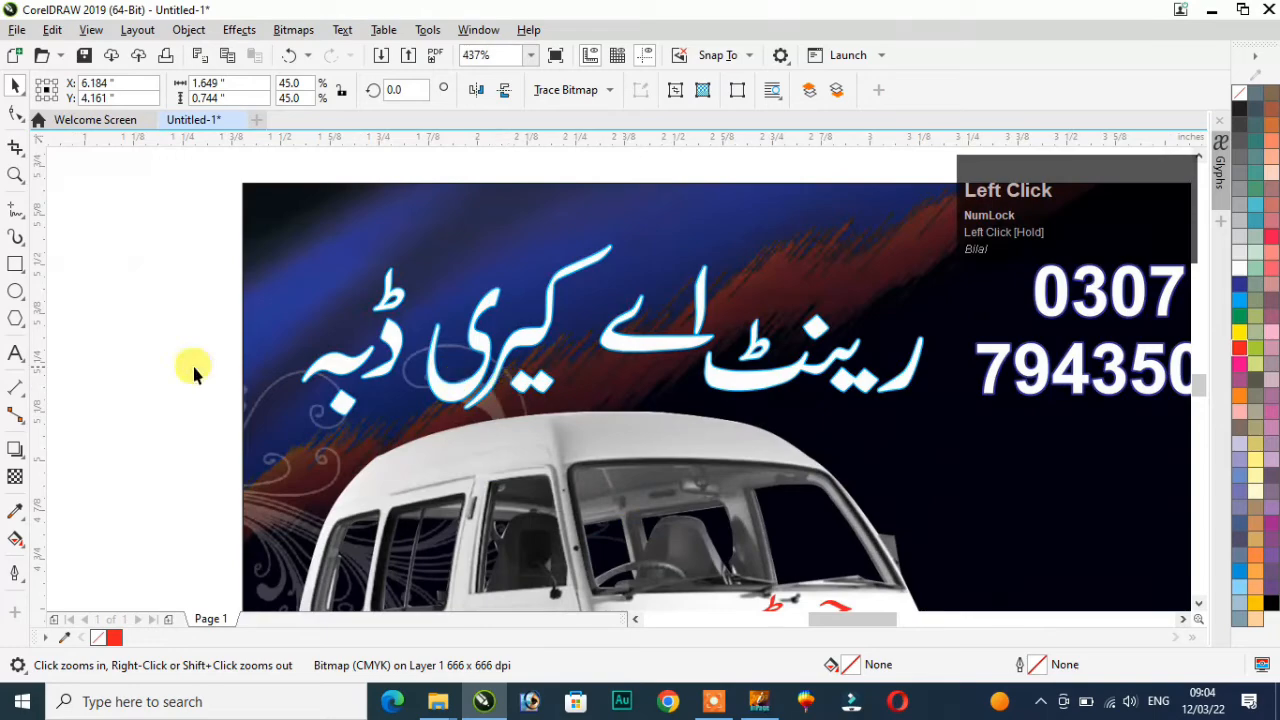
scroll(460, 349, "down", 2)
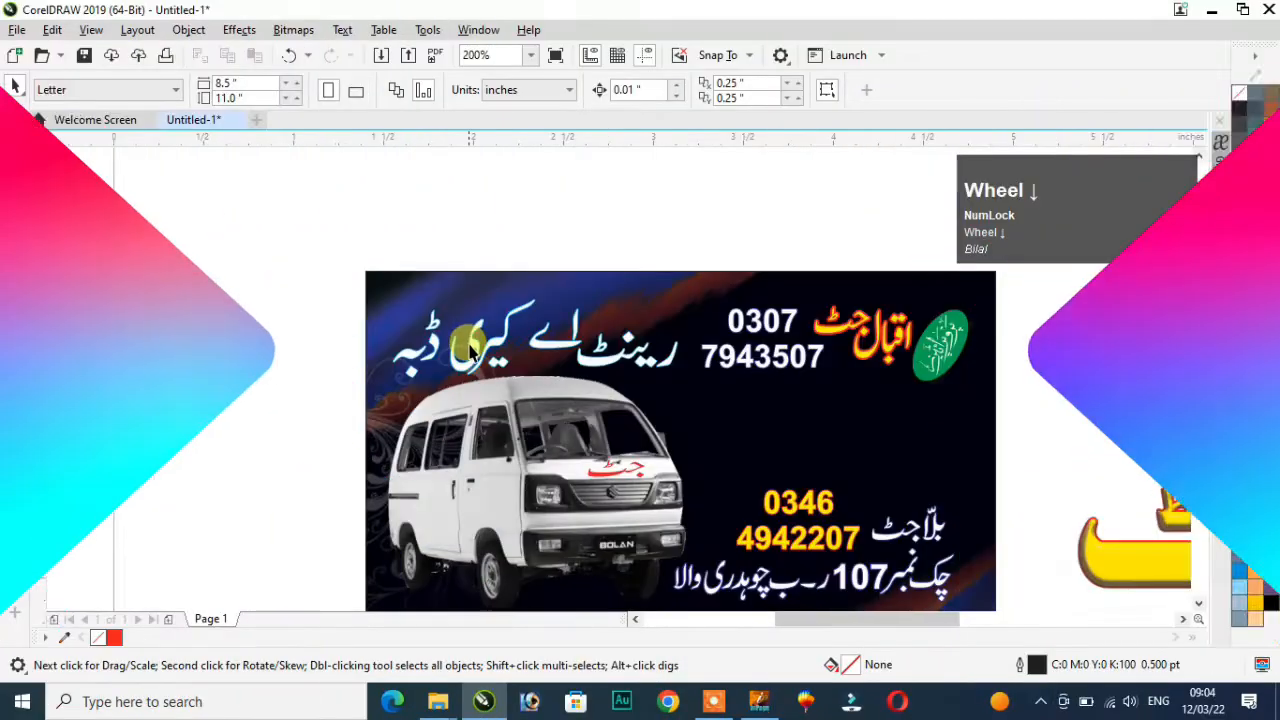
- Fill the heading word کیری with yellow and give the inner border rectangle a white outline
left_click(470, 350)
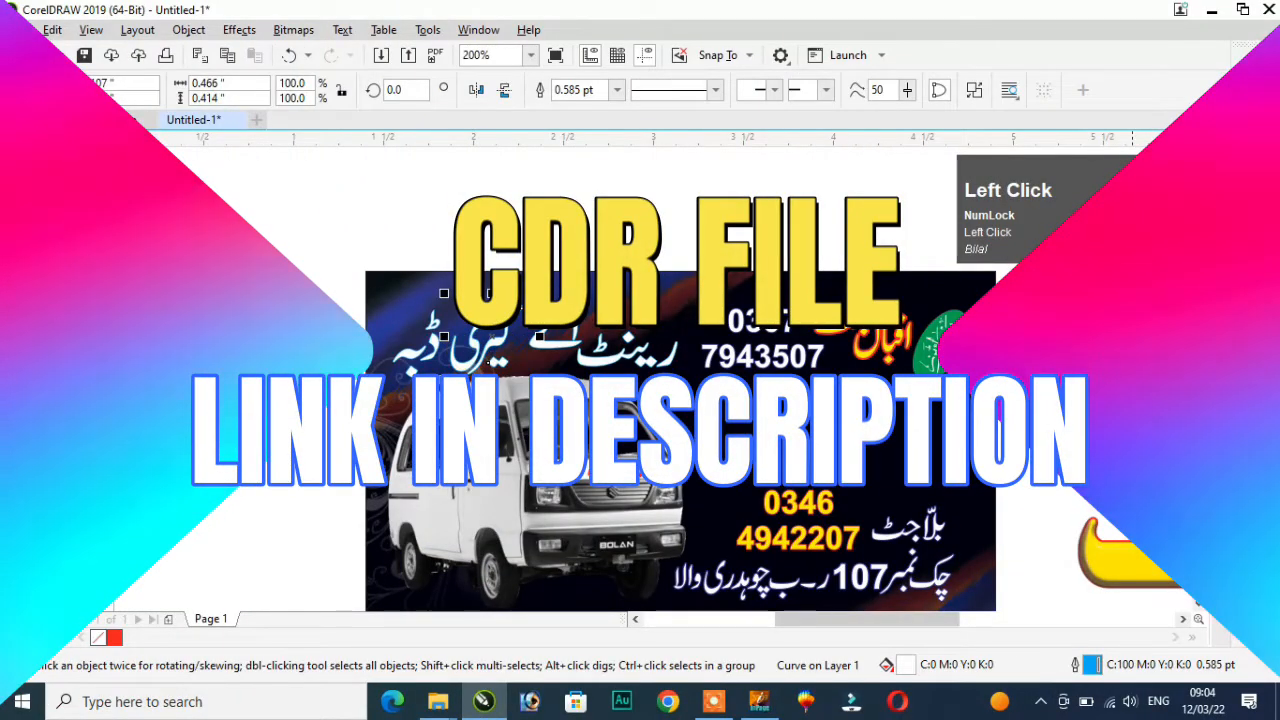
left_click(1240, 332)
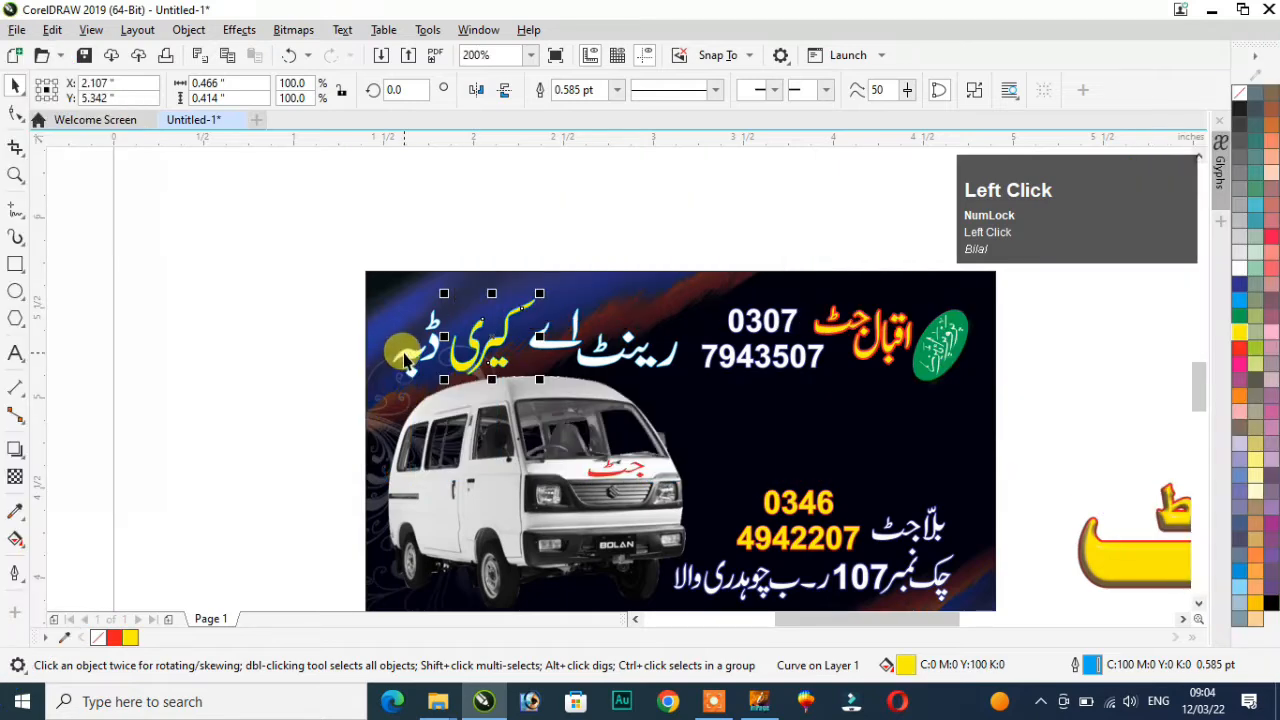
left_click(405, 360)
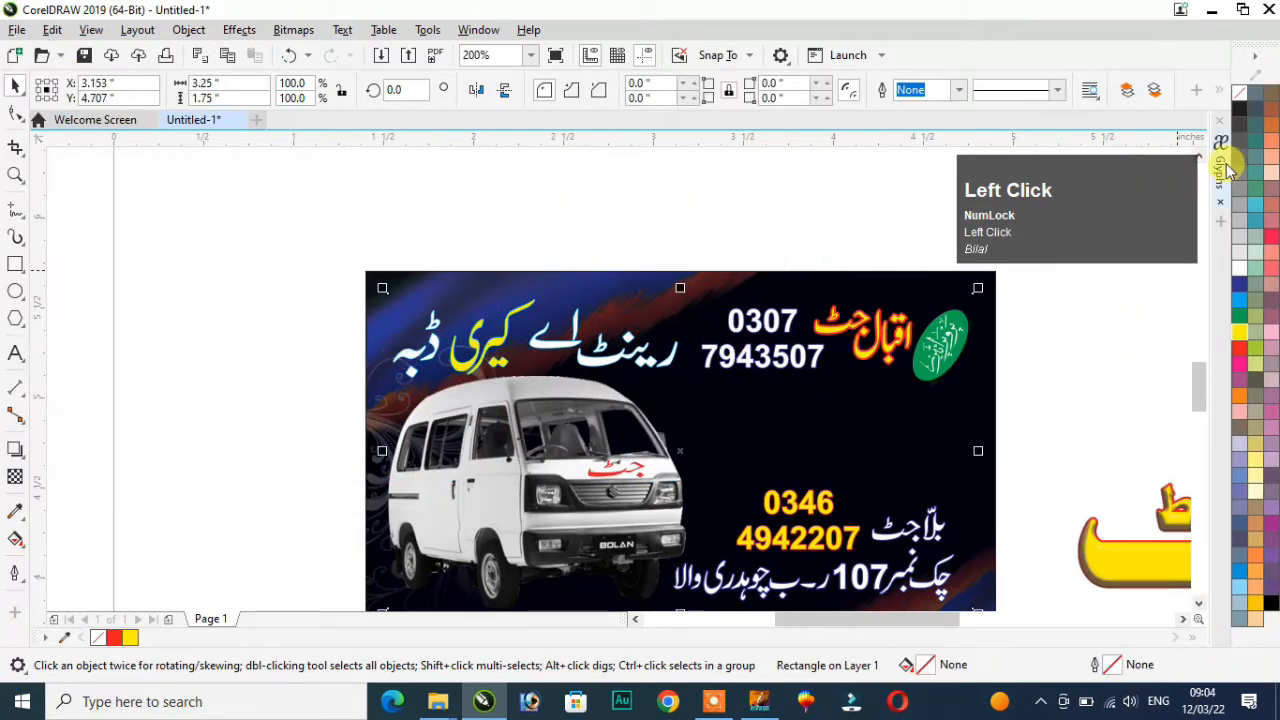
right_click(1240, 287)
left_click(1132, 305)
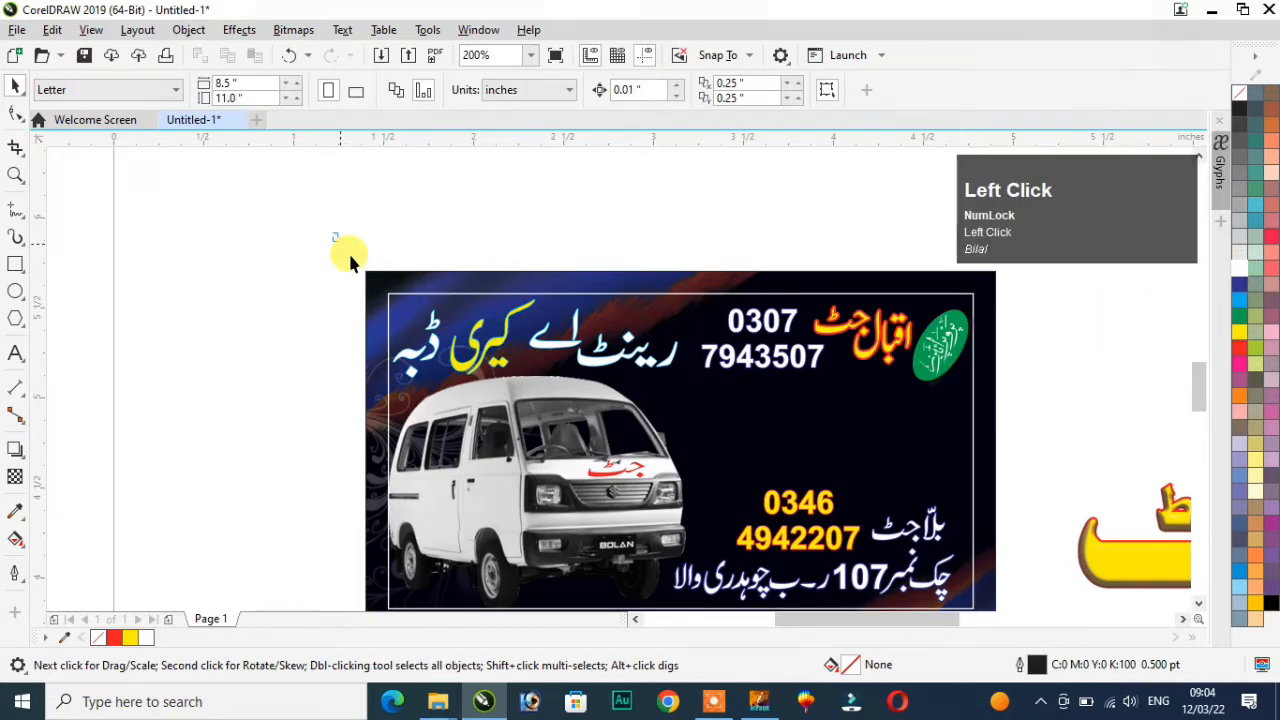
- Fill the heading words کیری ڈبہ with dark blue (C100 M100) and move them off the card to the blank area beside it
left_click_drag(745, 412, 678, 404)
left_click_drag(555, 412, 556, 410)
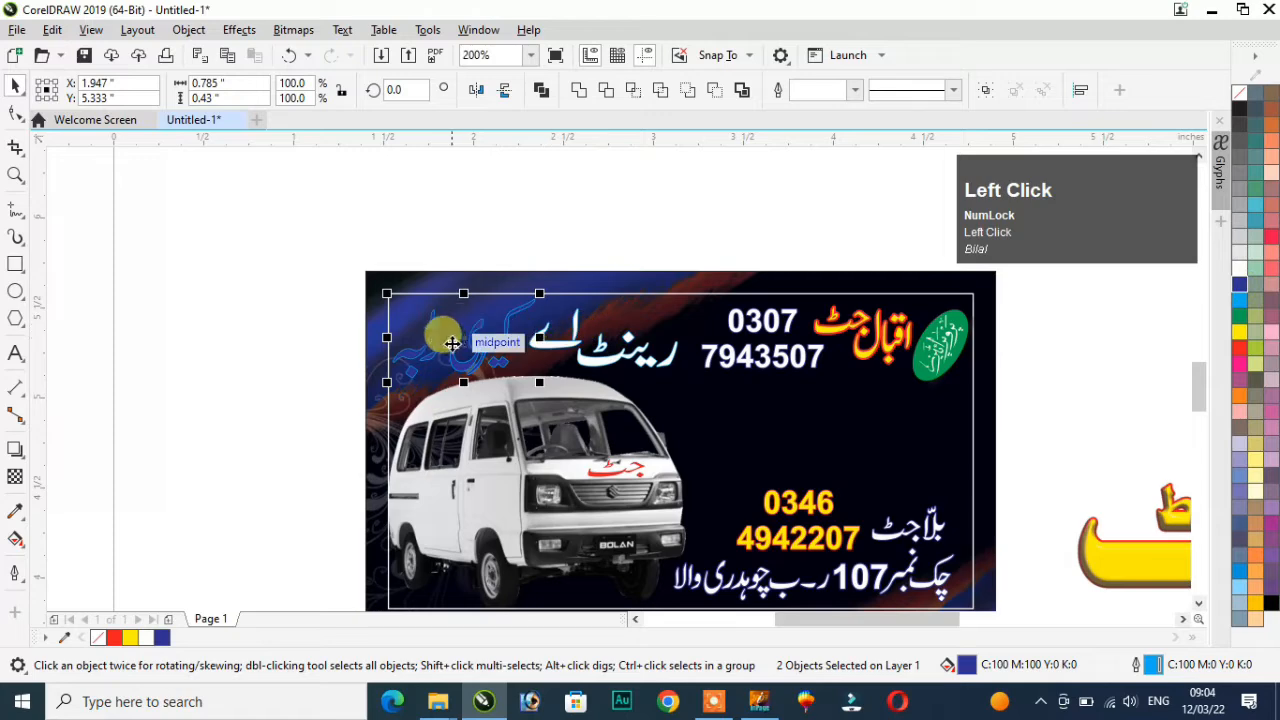
left_click_drag(455, 340, 257, 289)
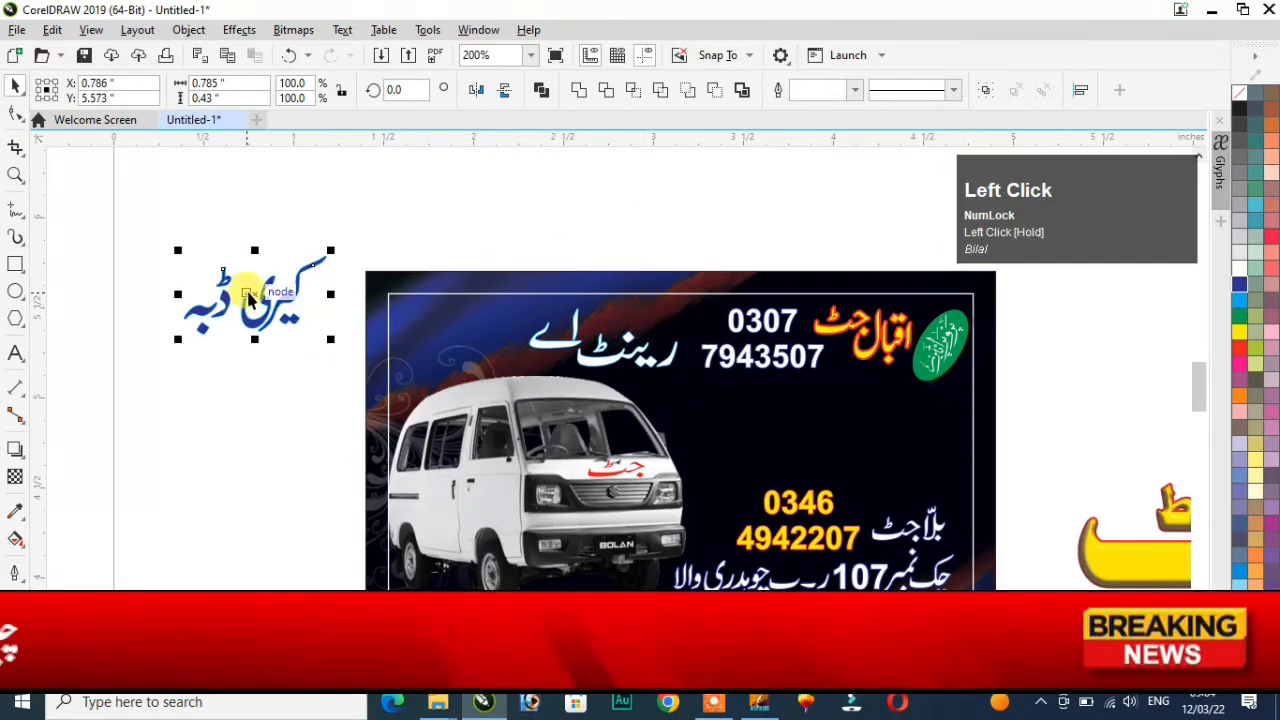
- Move the remaining heading words رینٹ اے off the card to the blank area above it
left_click(610, 360)
left_click_drag(477, 214, 729, 386)
left_click_drag(632, 362, 580, 212)
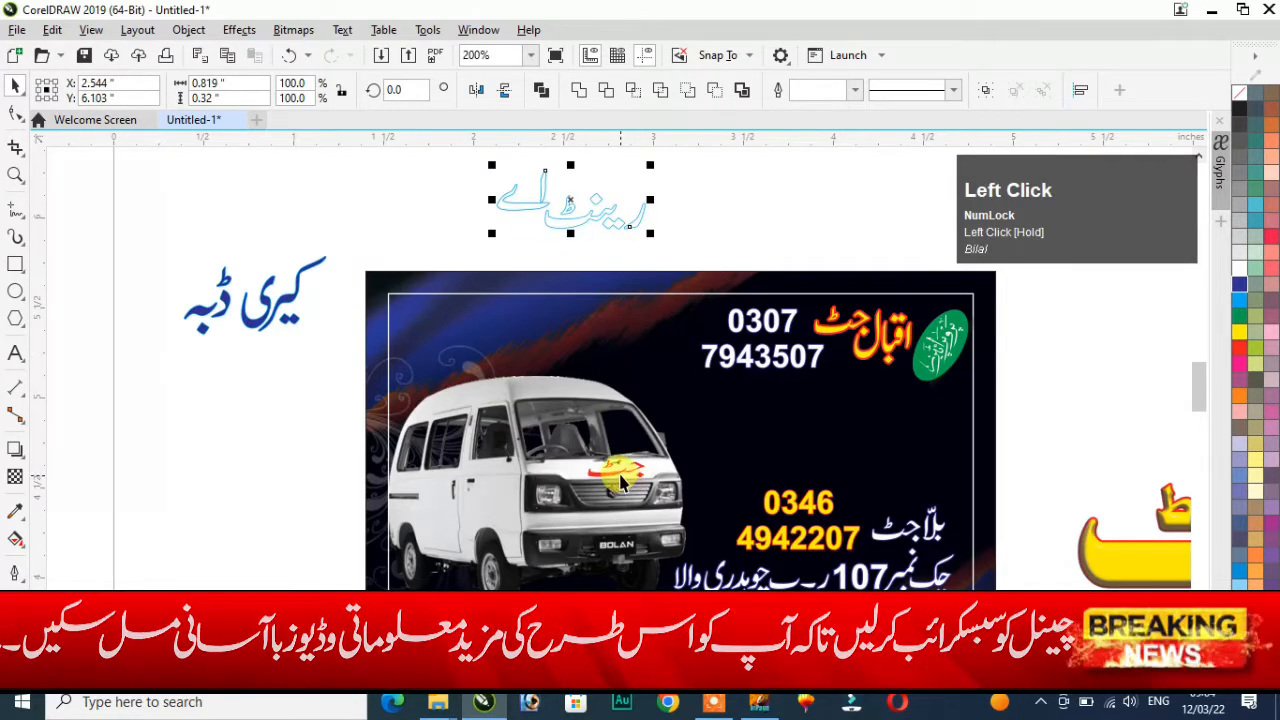
- Recolour the red Urdu lettering on the van's bonnet to dark blue (C100 M100)
scroll(634, 484, "up", 1)
scroll(634, 484, "up", 3)
left_click(538, 440)
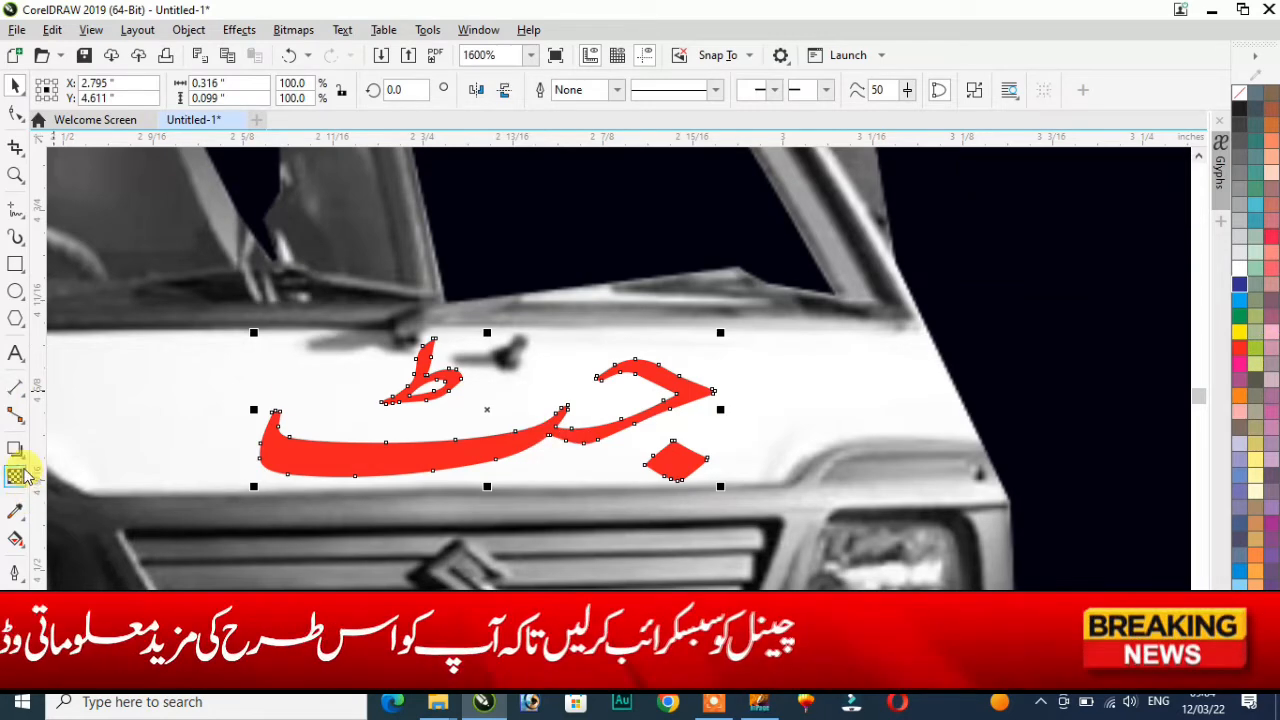
left_click(286, 32)
mouse_move(239, 30)
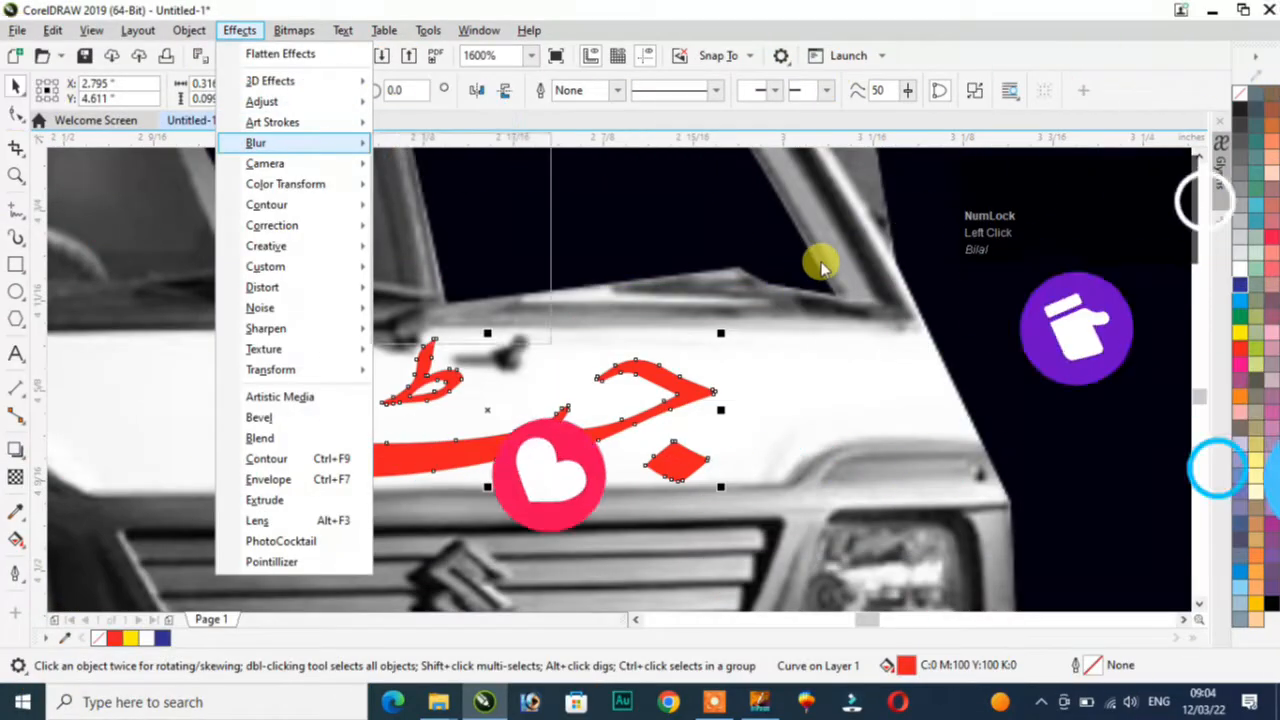
left_click(820, 265)
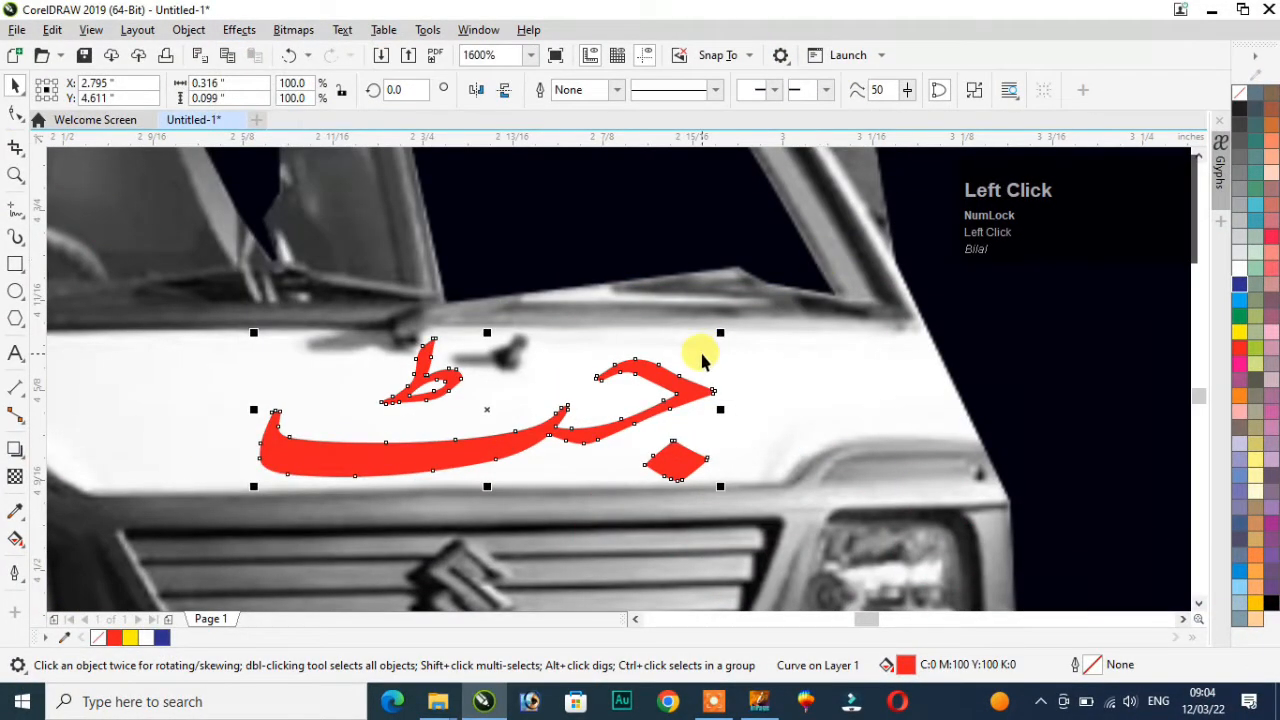
scroll(701, 360, "down", 2)
scroll(608, 343, "up", 2)
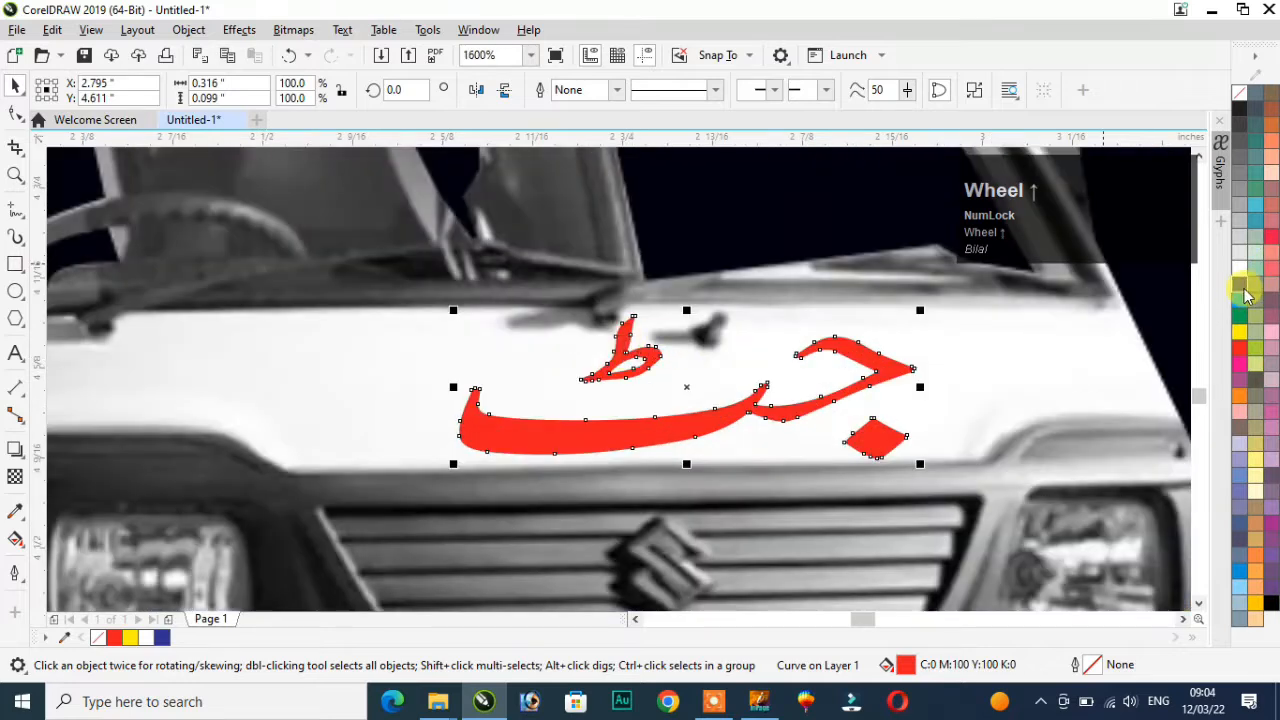
left_click(1240, 298)
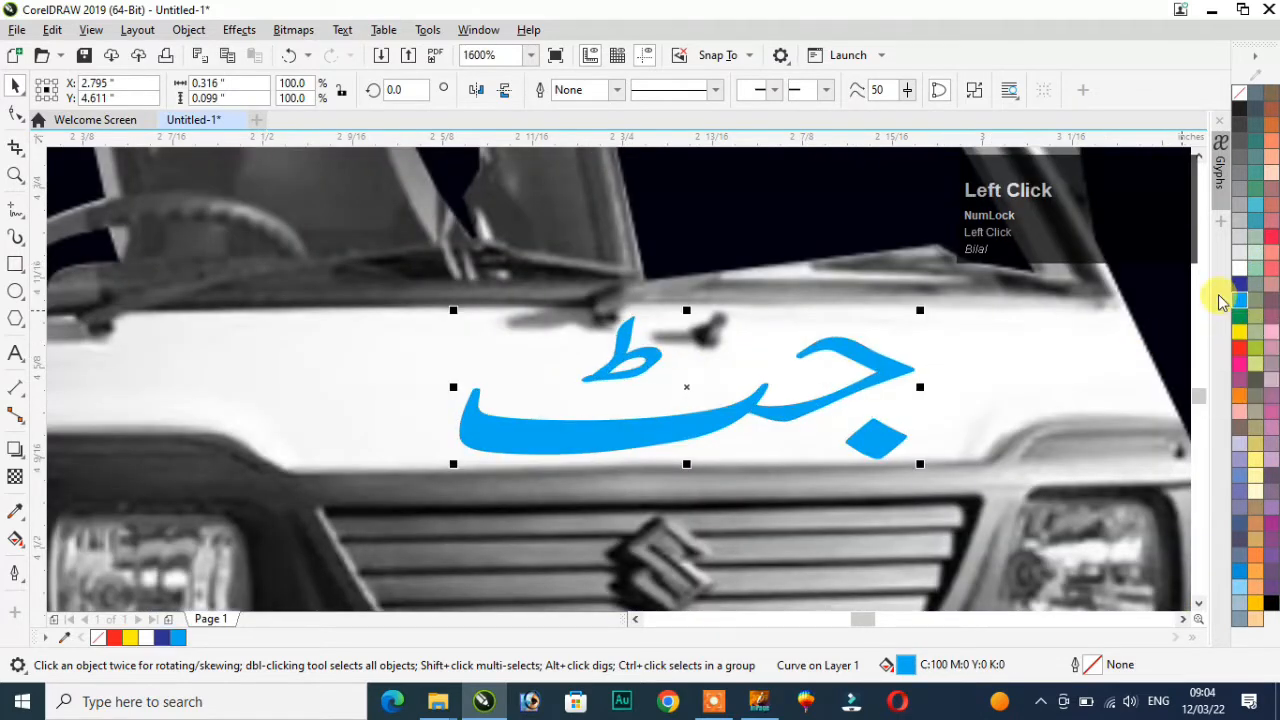
left_click(1240, 285)
scroll(749, 372, "down", 3)
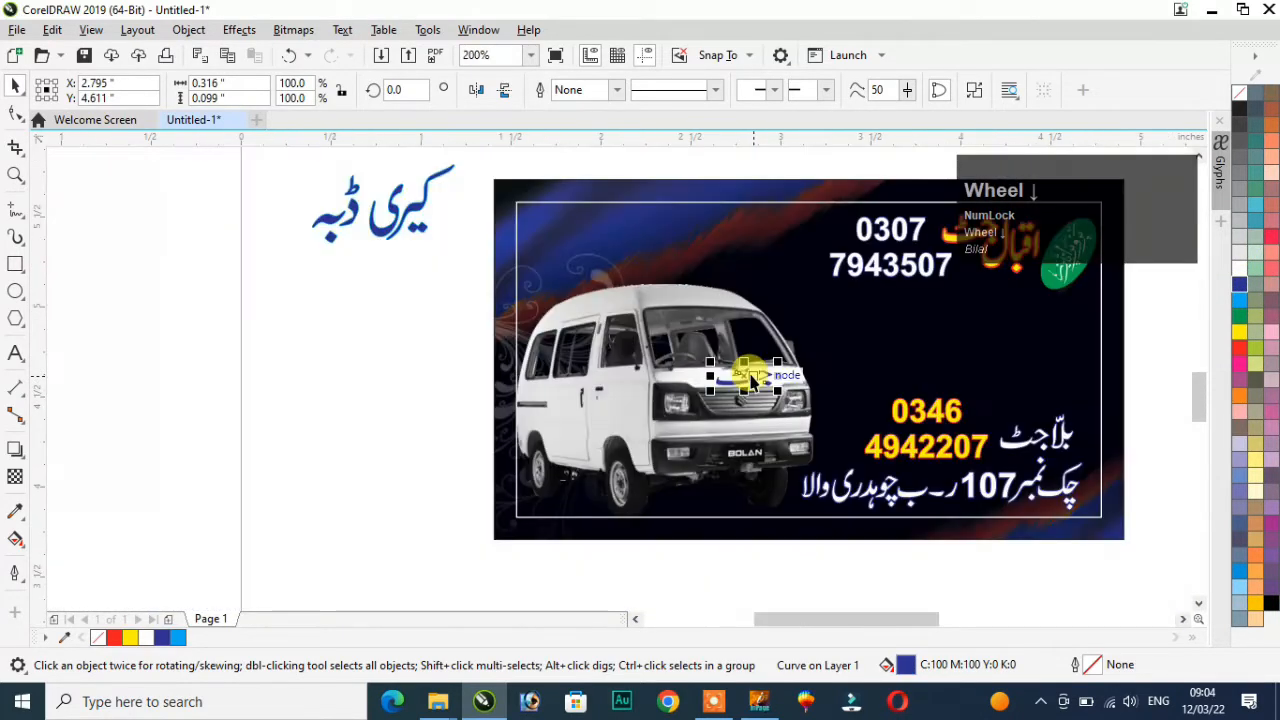
- Delete the white inner border rectangle and move the van image with its bonnet lettering off the card to the blank area beside it
left_click(646, 363)
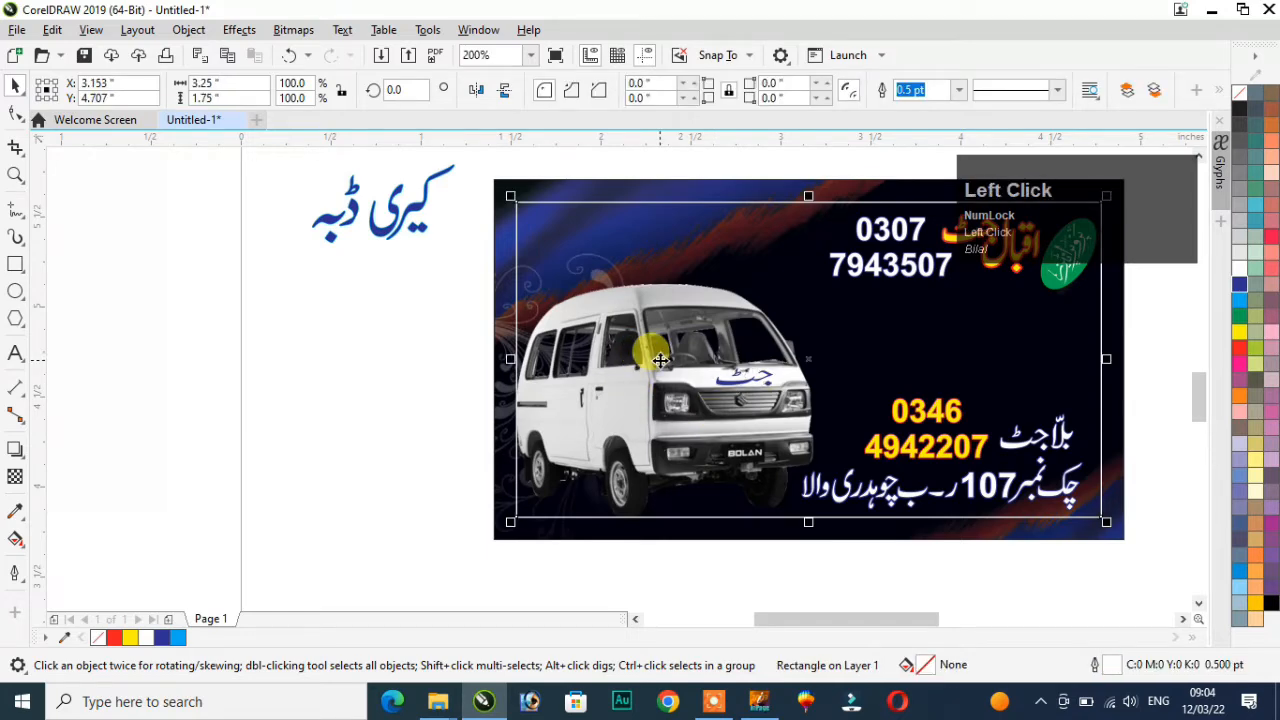
key("Delete")
left_click(660, 360)
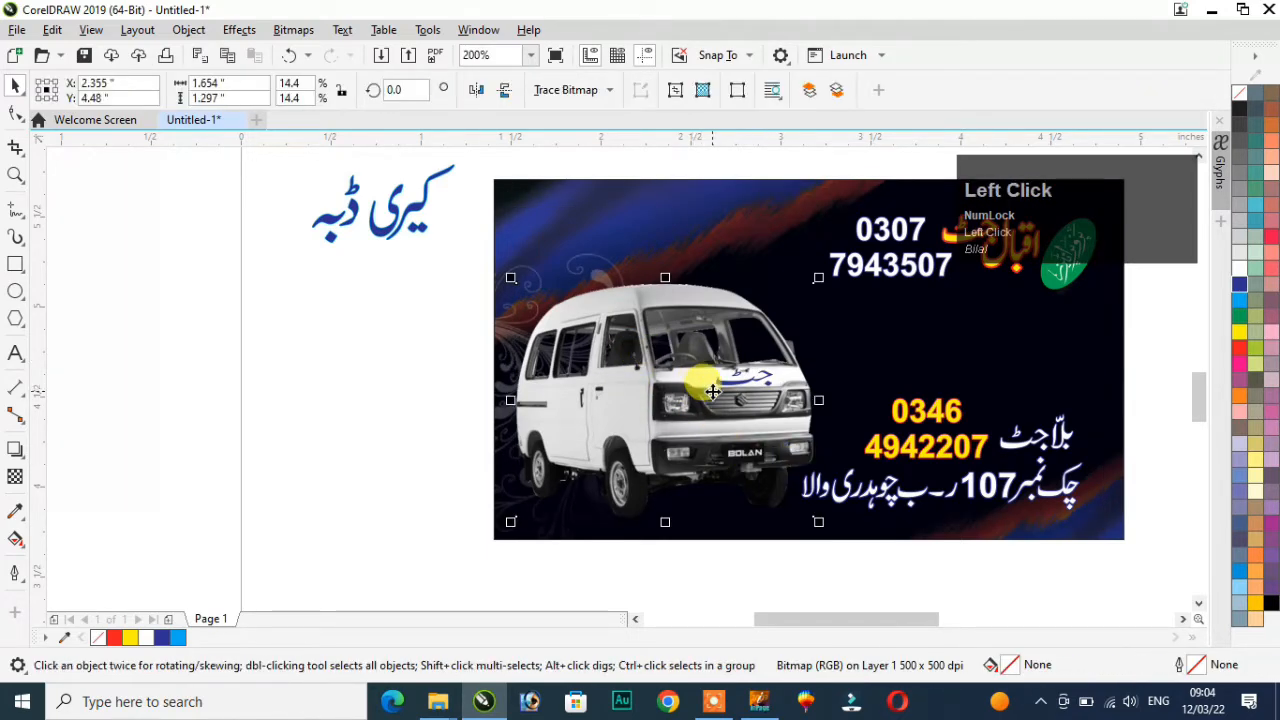
left_click_drag(705, 388, 302, 392)
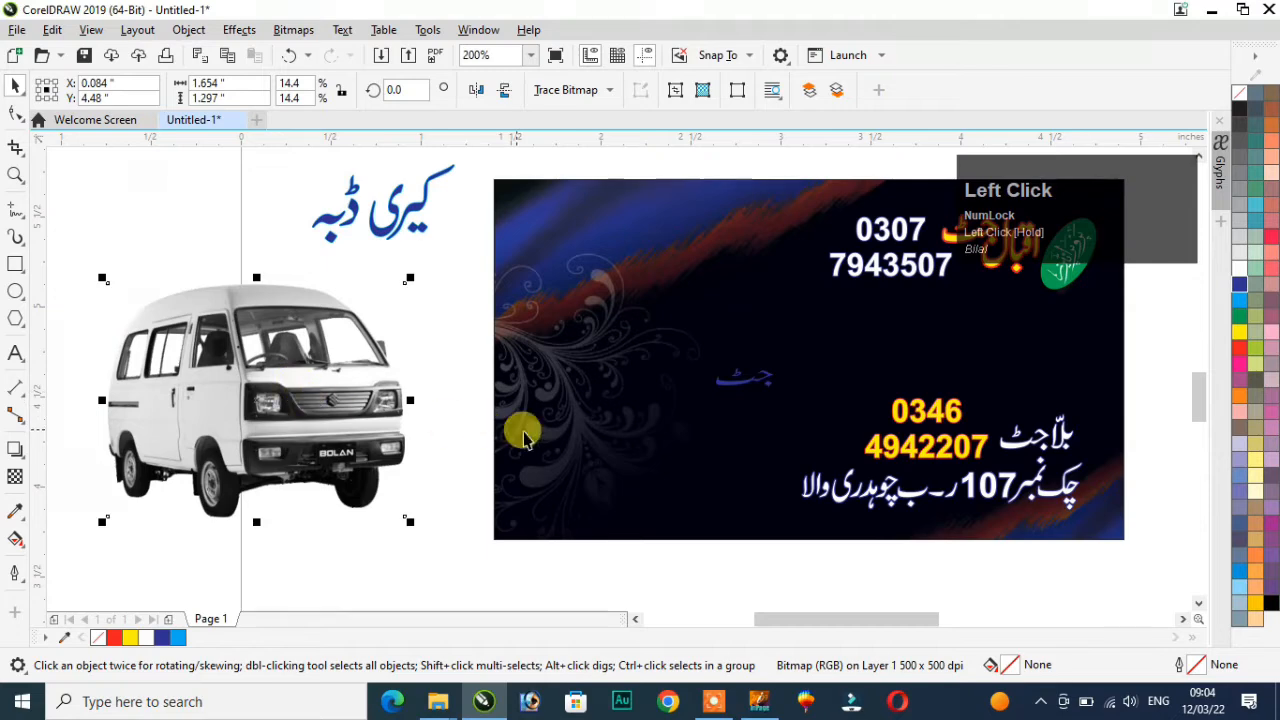
left_click_drag(750, 388, 341, 384)
left_click(408, 537)
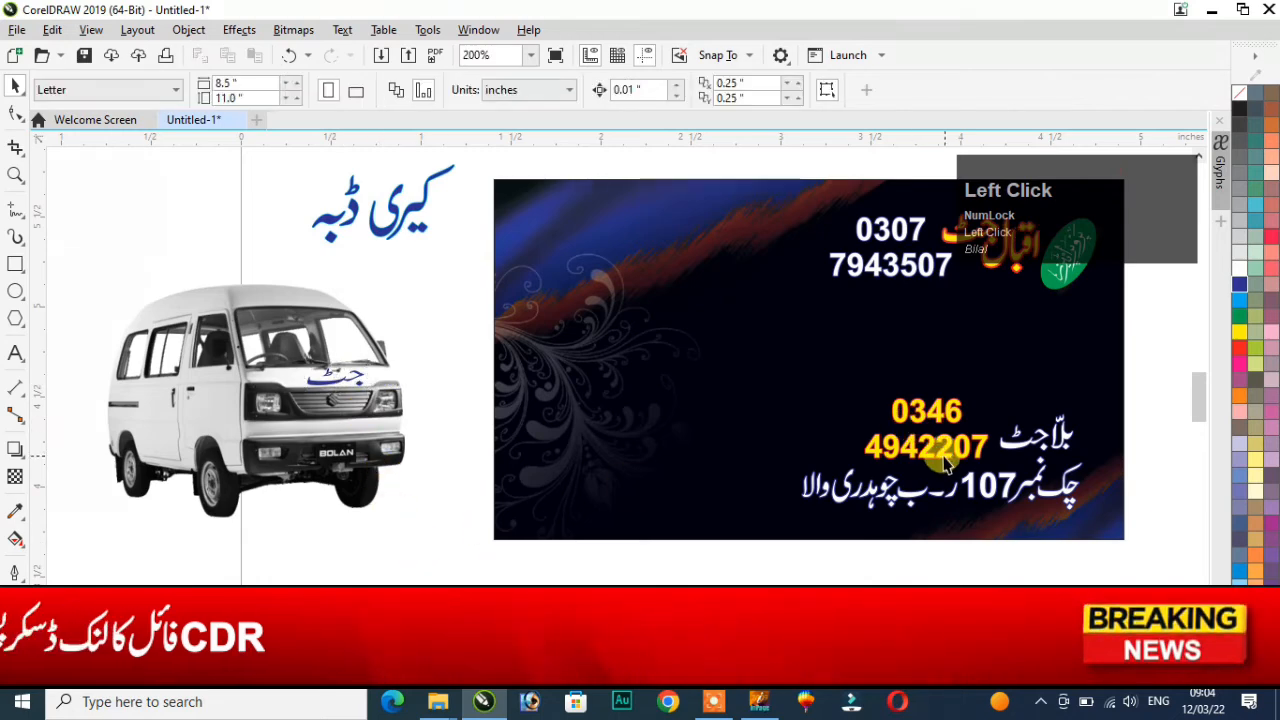
- Clear the yellow two-line phone number above the address line on the card
left_click(943, 457)
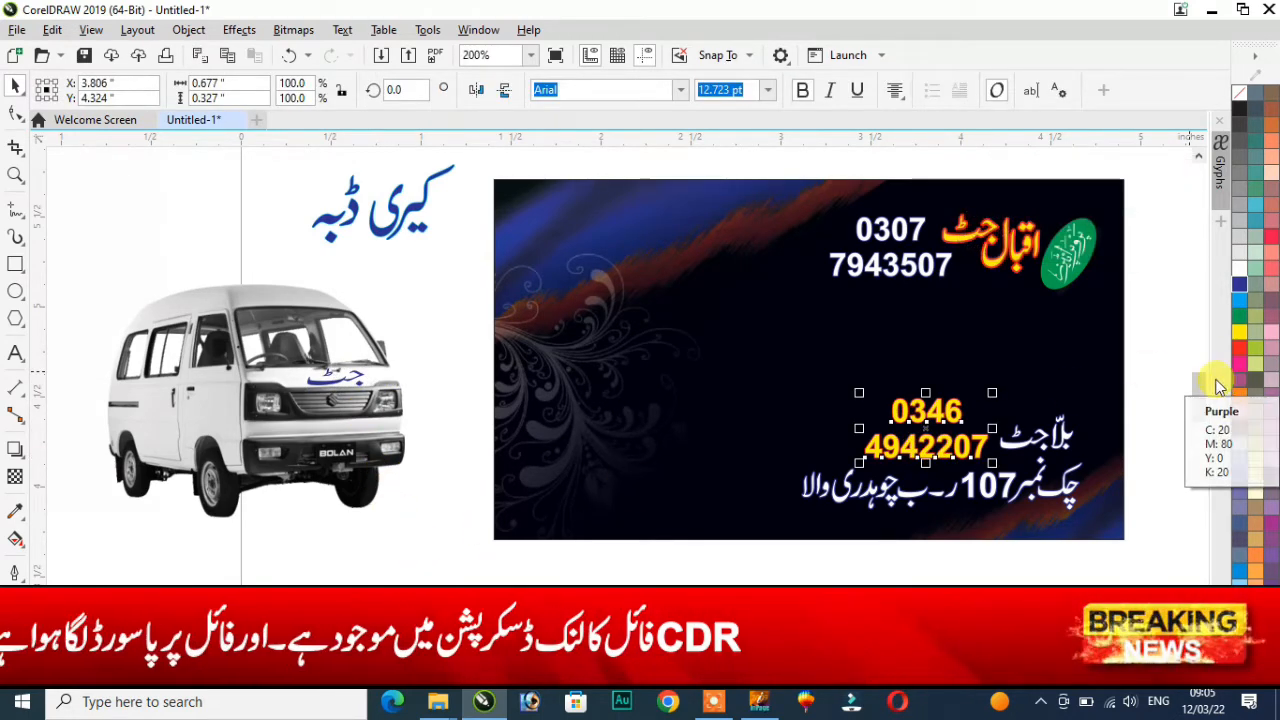
scroll(1090, 404, "up", 1)
scroll(1090, 404, "up", 1)
scroll(1094, 403, "down", 1)
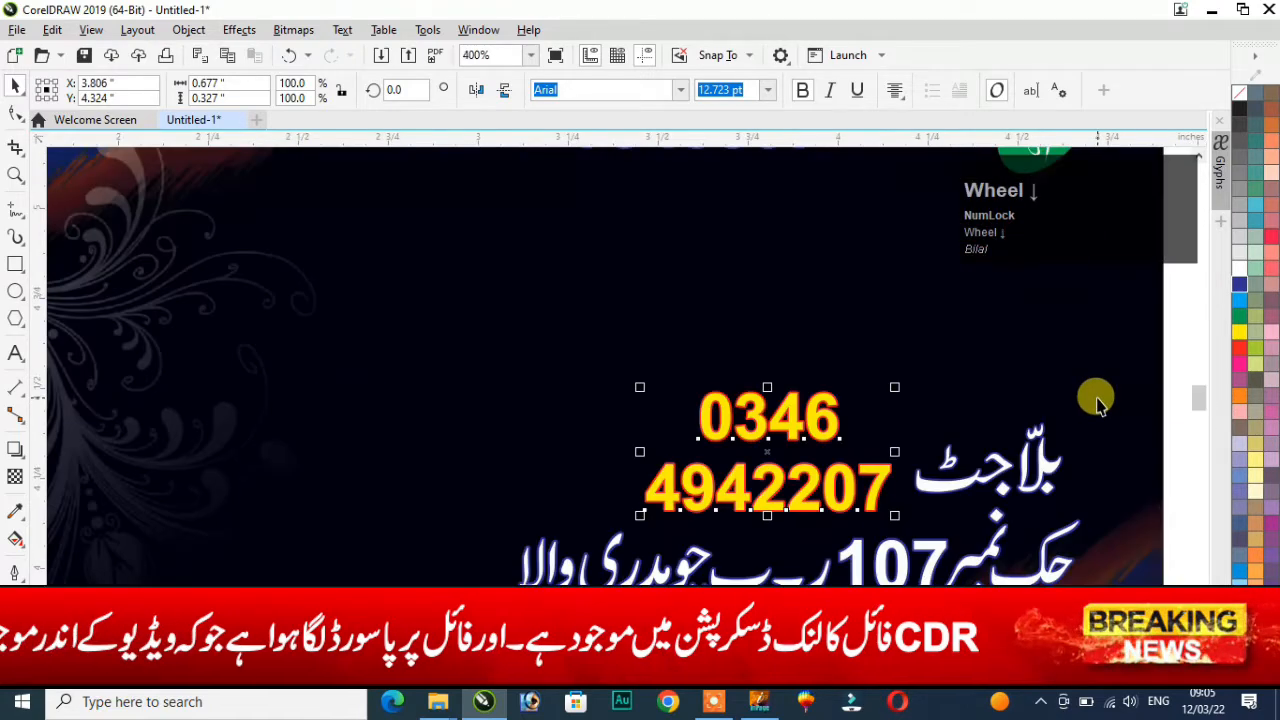
key("F8")
key("BackSpace")
key("BackSpace")
key("BackSpace")
key("BackSpace")
key("BackSpace")
key("BackSpace")
key("BackSpace")
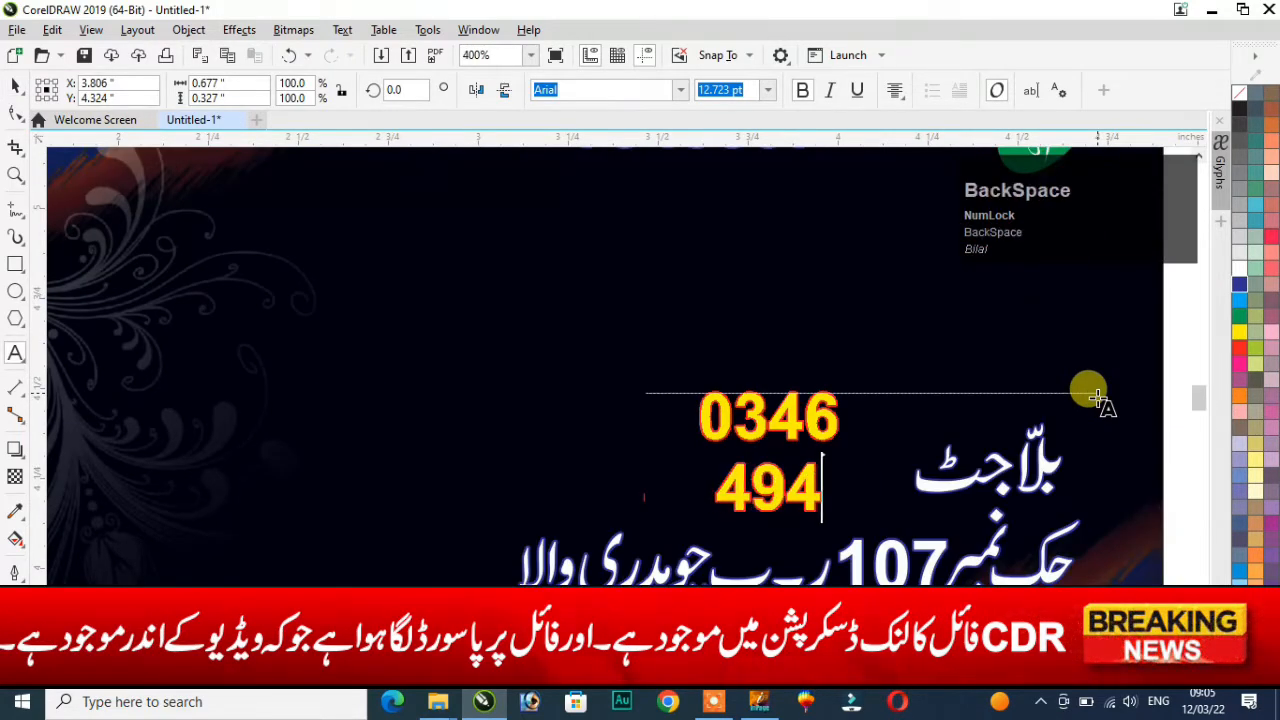
key("BackSpace")
key("BackSpace")
key("BackSpace")
key("BackSpace")
key("BackSpace")
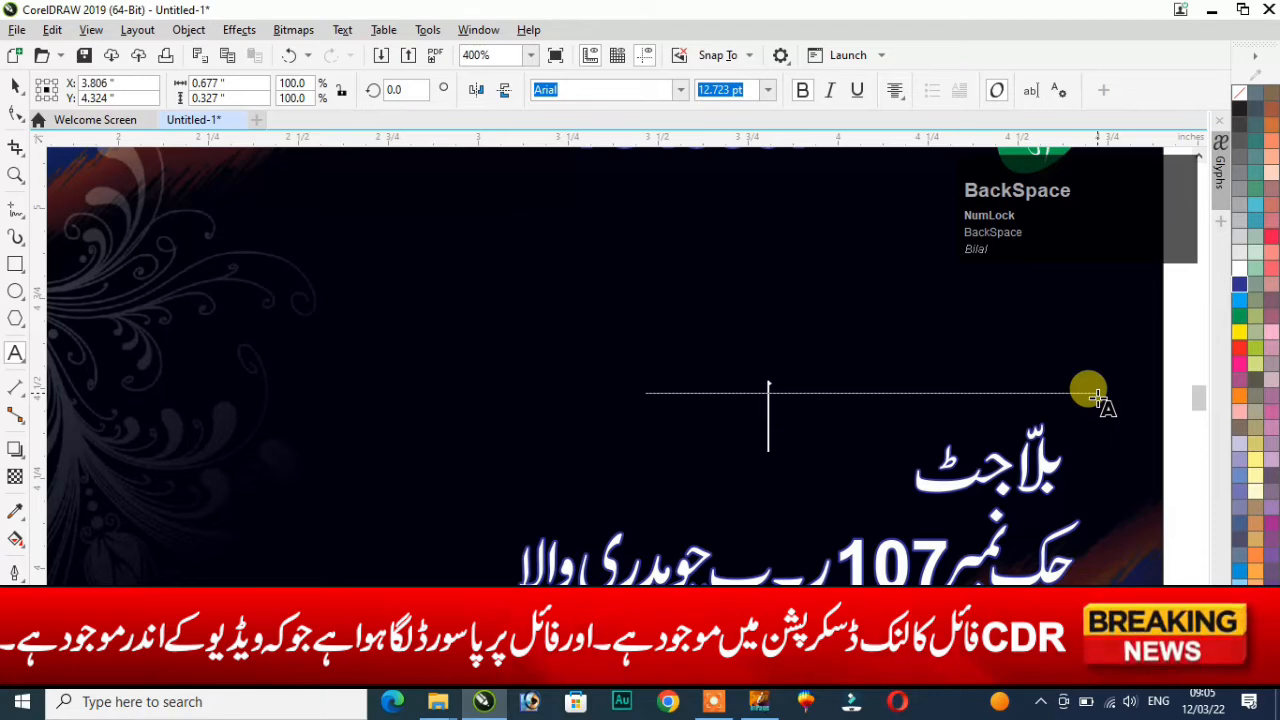
- Enter a new phone number in the emptied yellow text, with the prefix on one line and the remaining digits below
type("0300")
key("Escape")
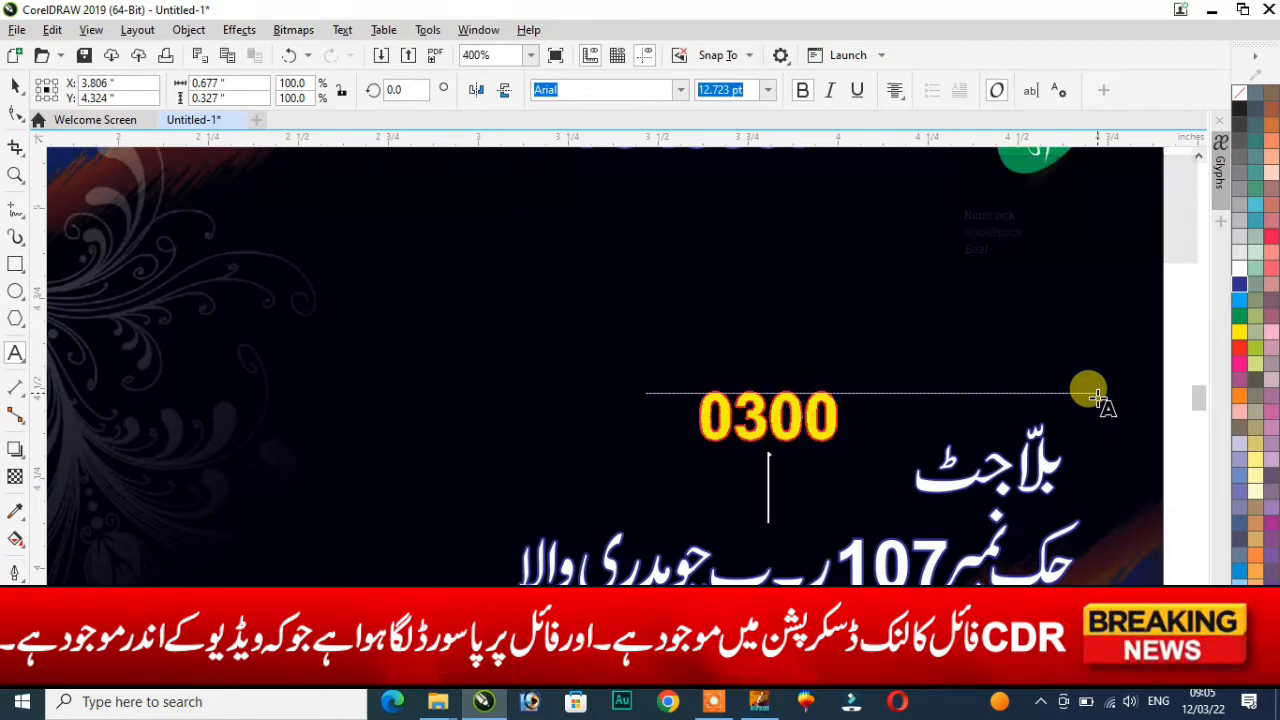
key("Return")
type("1")
key("Escape")
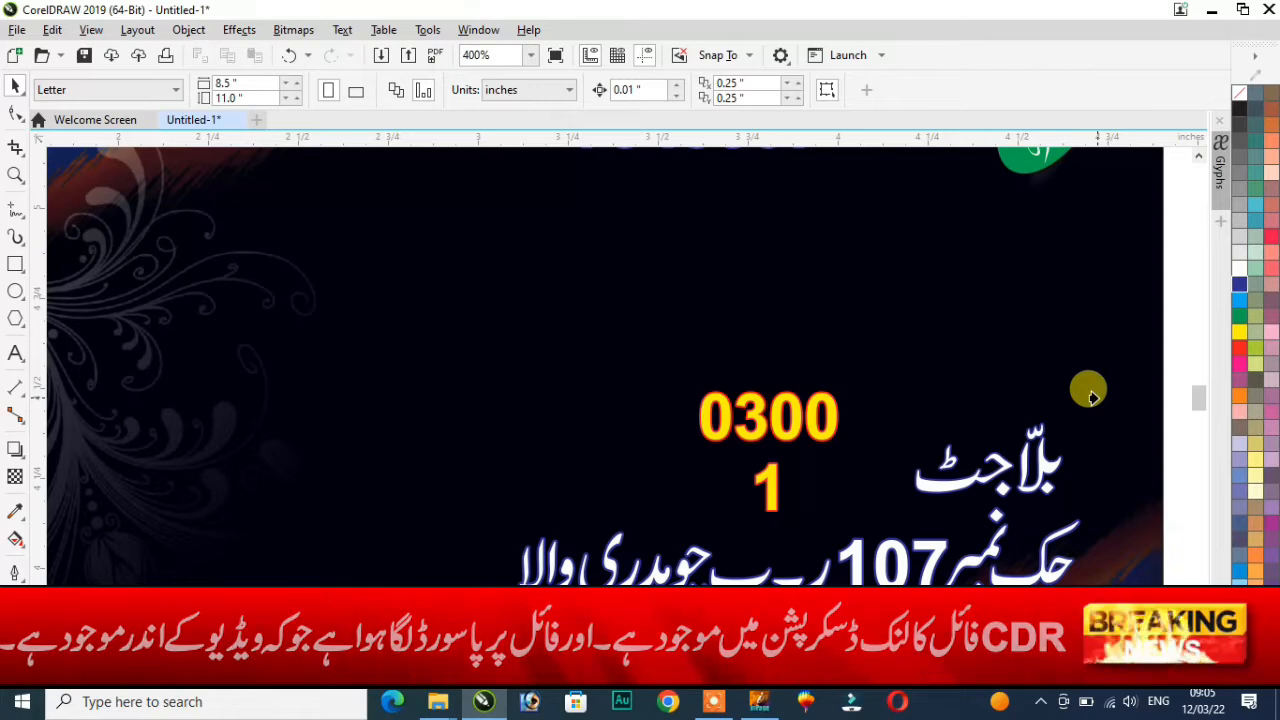
left_click(195, 198)
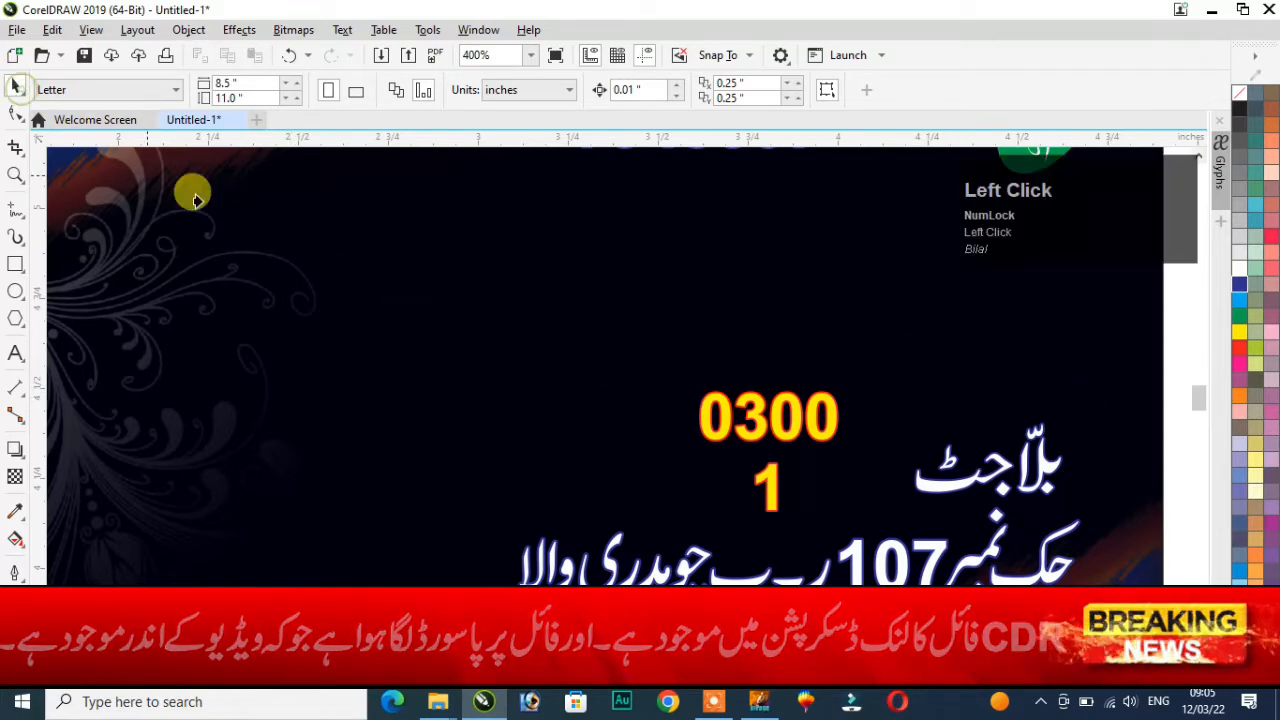
left_click(1169, 462)
left_click(697, 410)
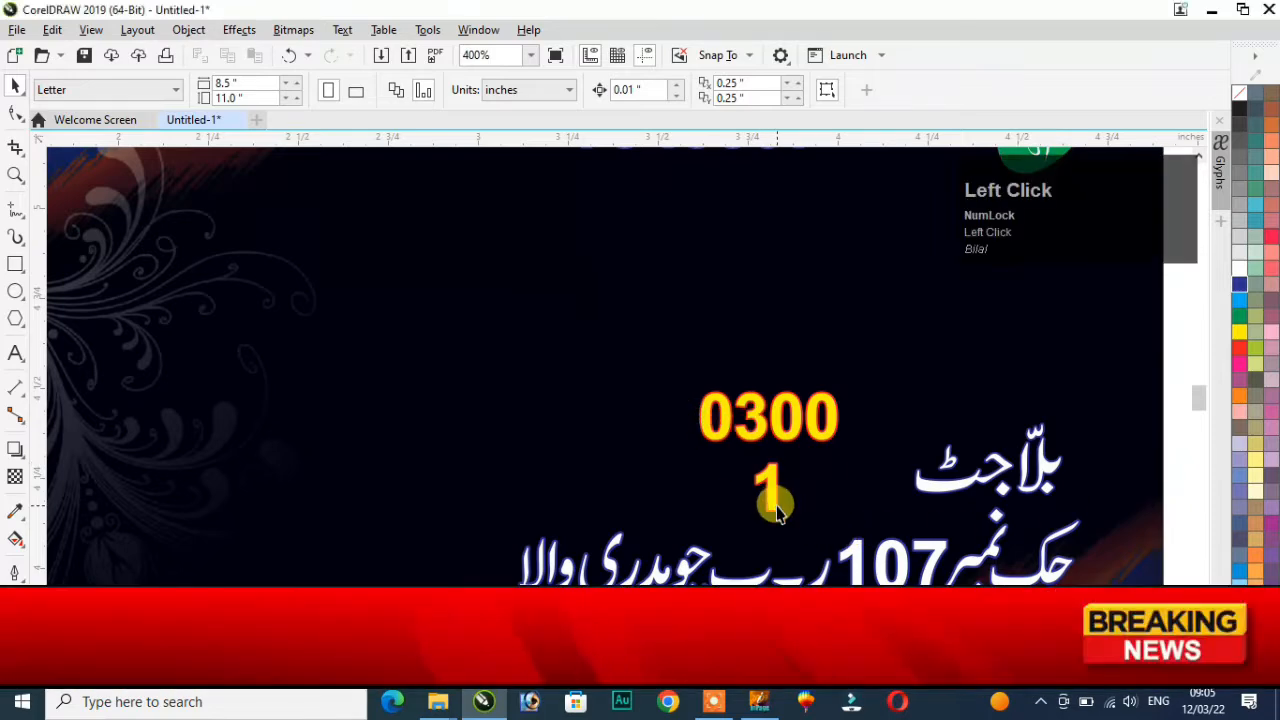
left_click(778, 510)
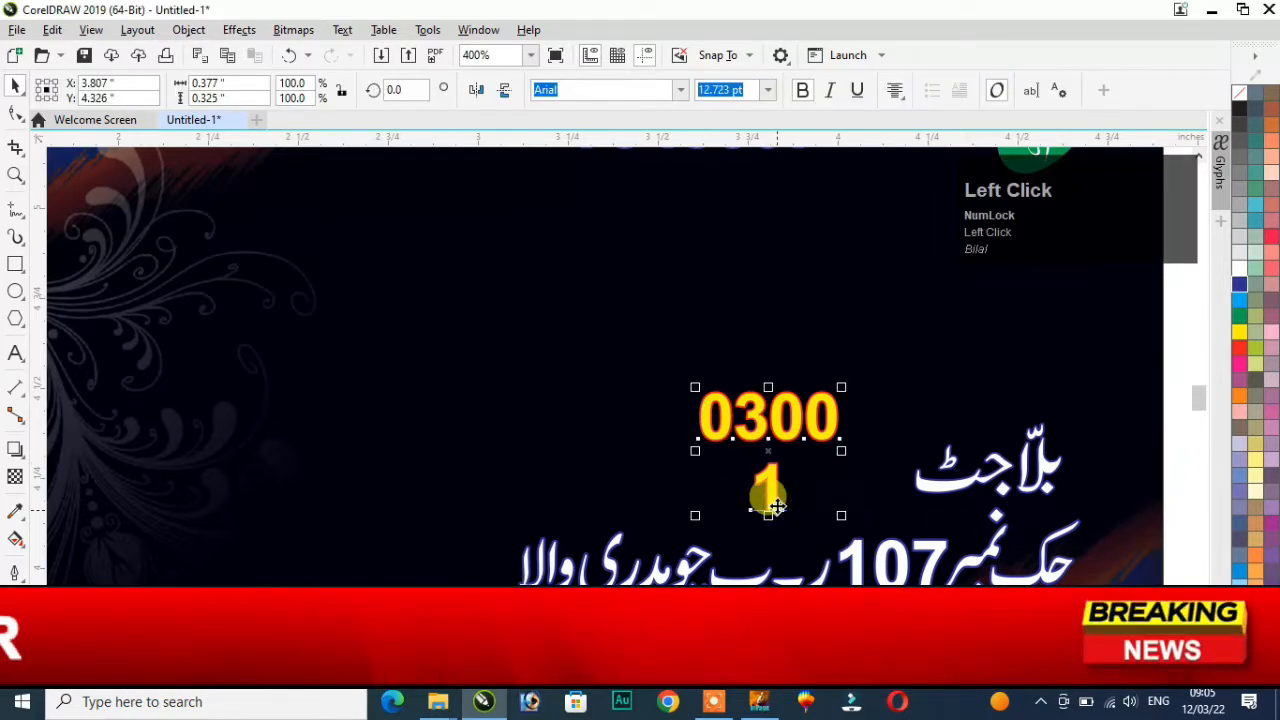
key("F8")
type("2")
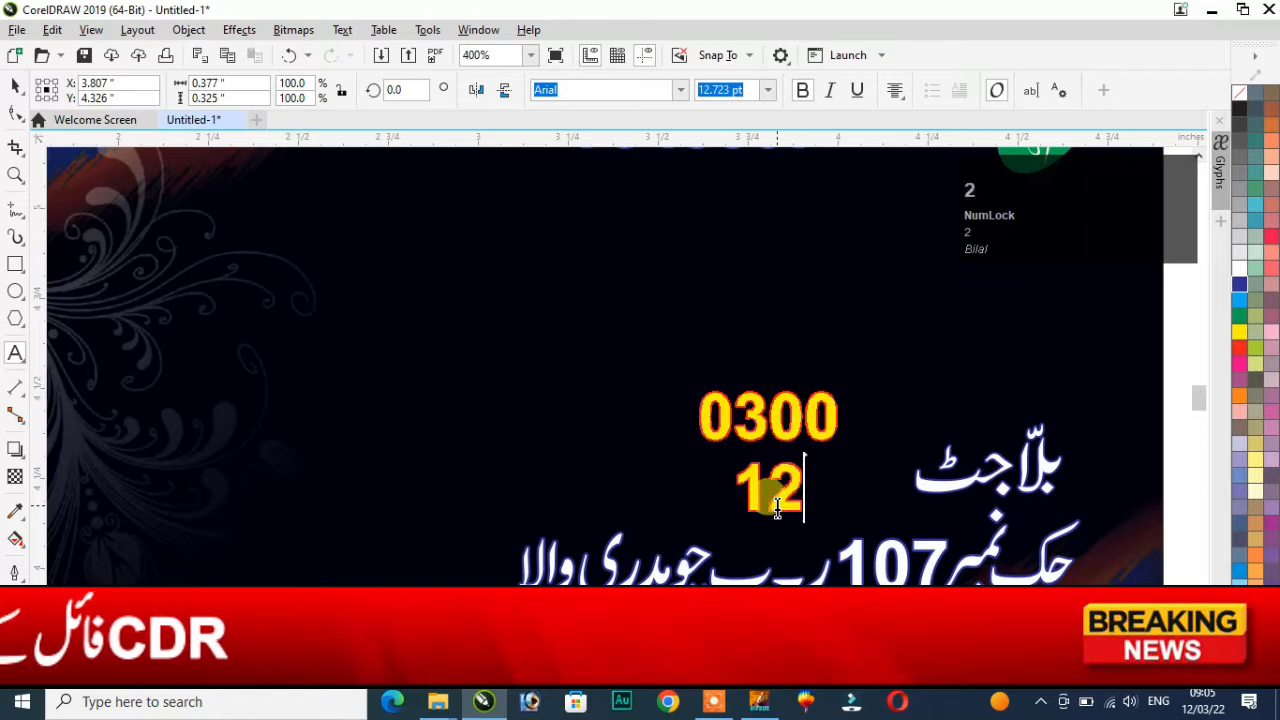
type("34")
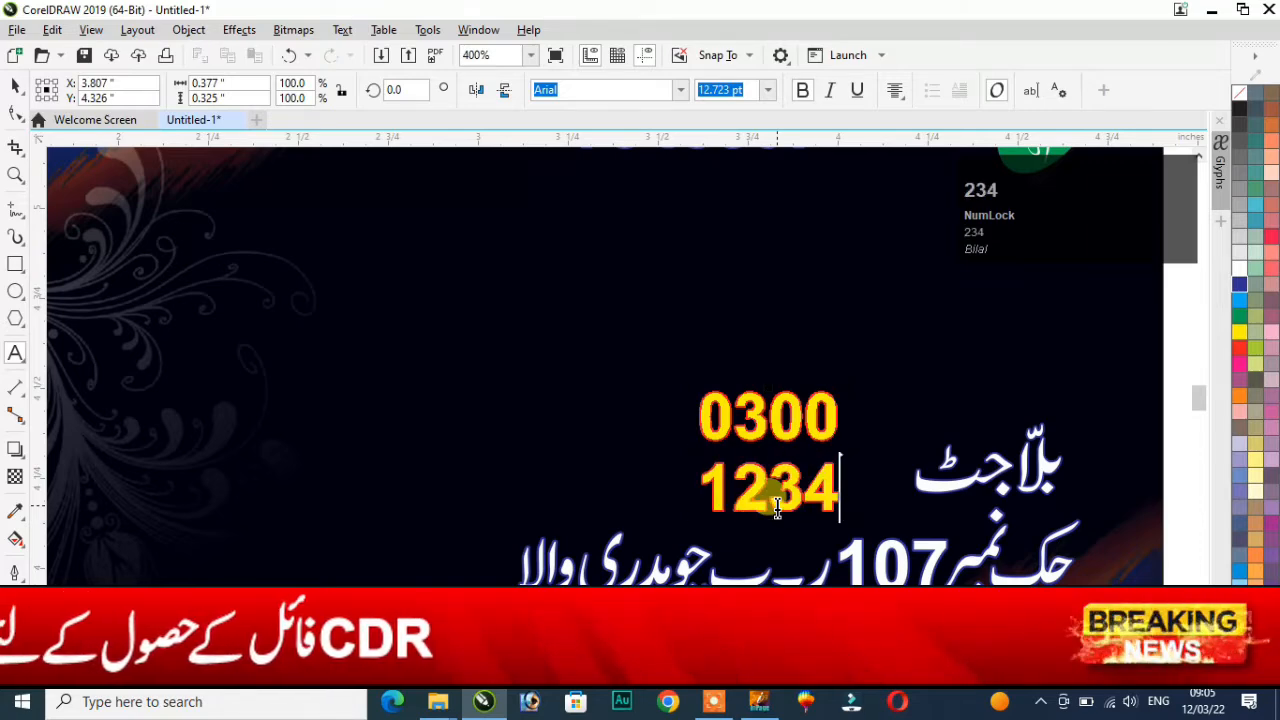
type("567")
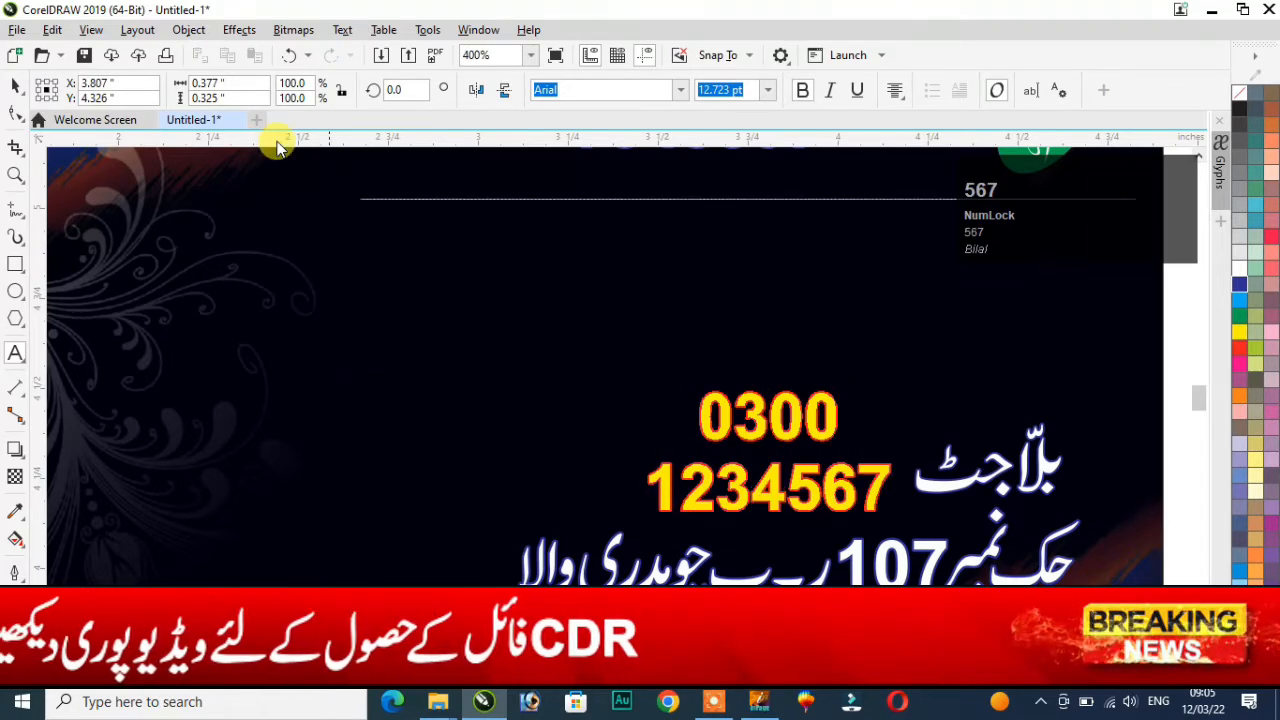
left_click(22, 87)
- Clear the white two-line phone number beside the orange name on the card
scroll(397, 366, "down", 5)
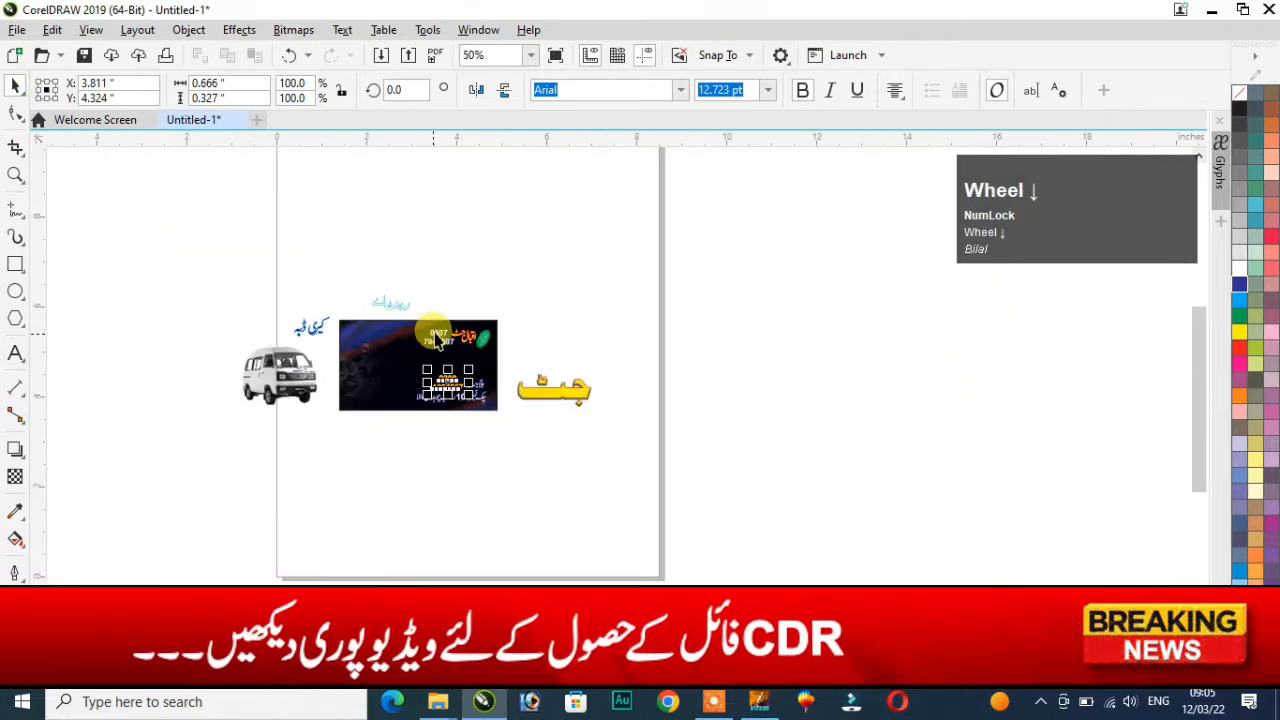
scroll(430, 340, "up", 3)
left_click(480, 372)
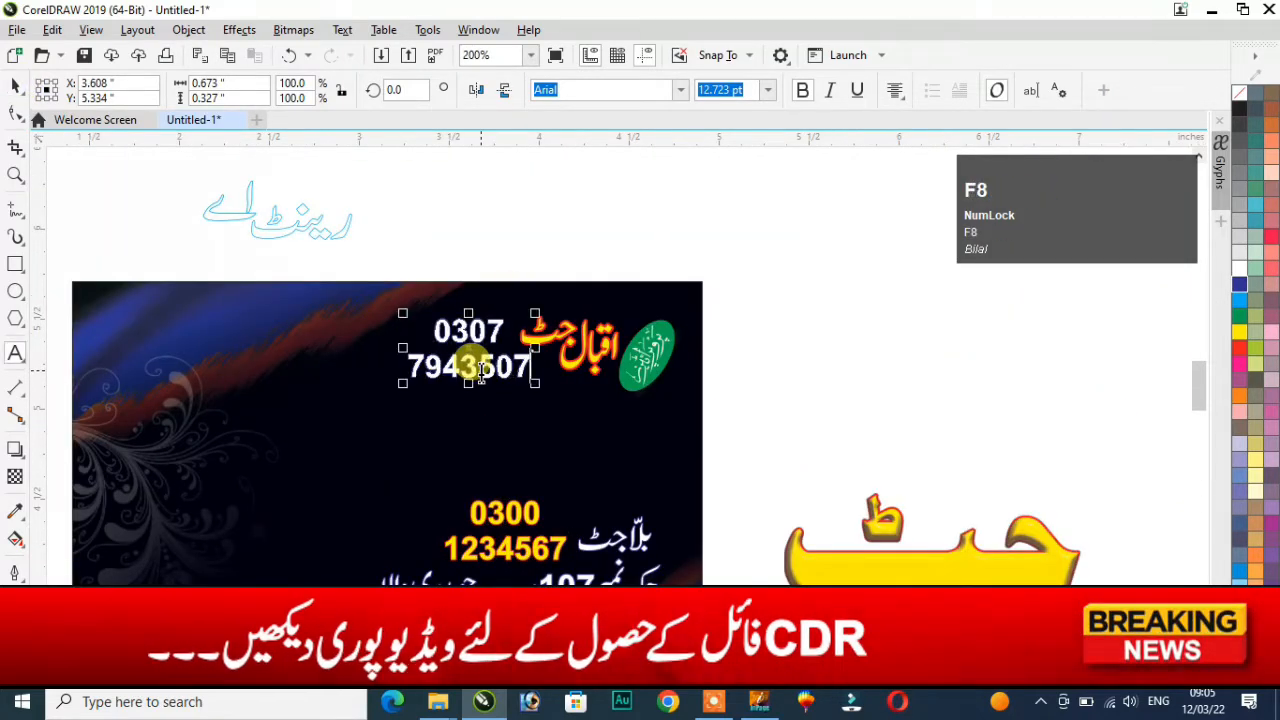
key("BackSpace")
key("BackSpace")
key("BackSpace")
key("BackSpace")
key("BackSpace")
key("BackSpace")
key("BackSpace")
key("BackSpace")
key("BackSpace")
key("BackSpace")
key("BackSpace")
key("BackSpace")
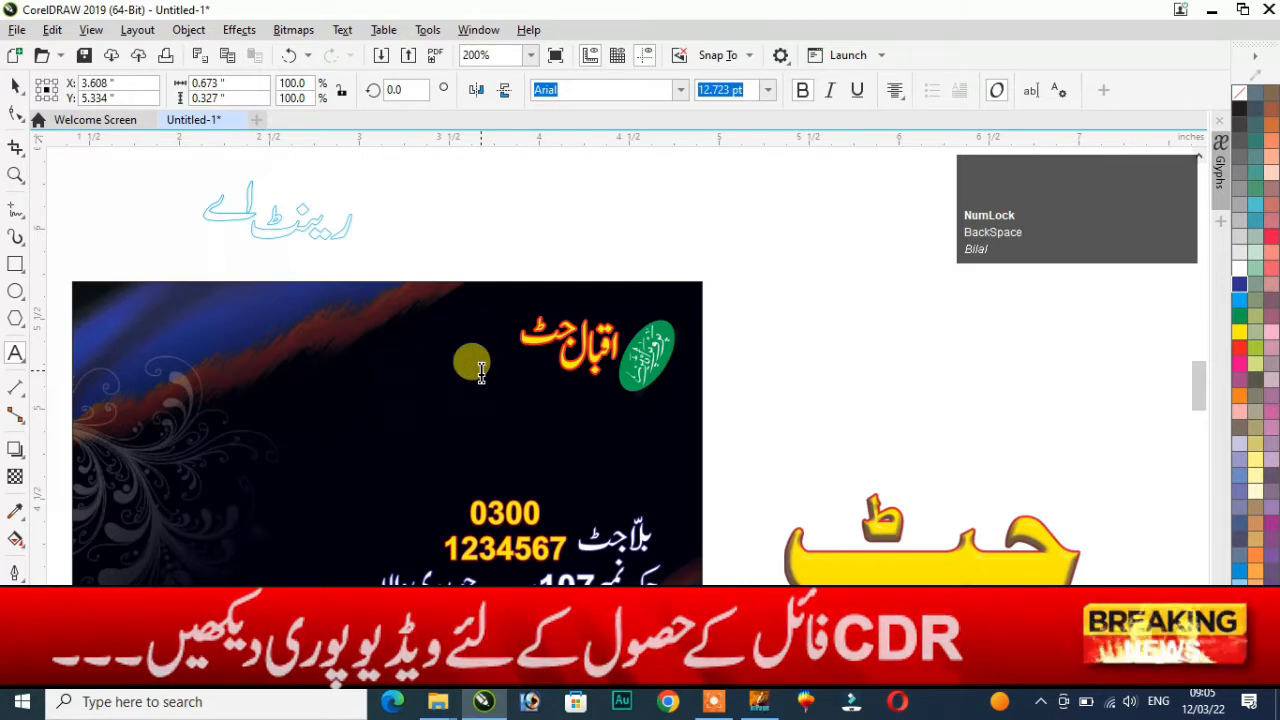
- Try to enter a replacement for the white phone number on a single line, and undo the latest phone number edits
type("030076543")
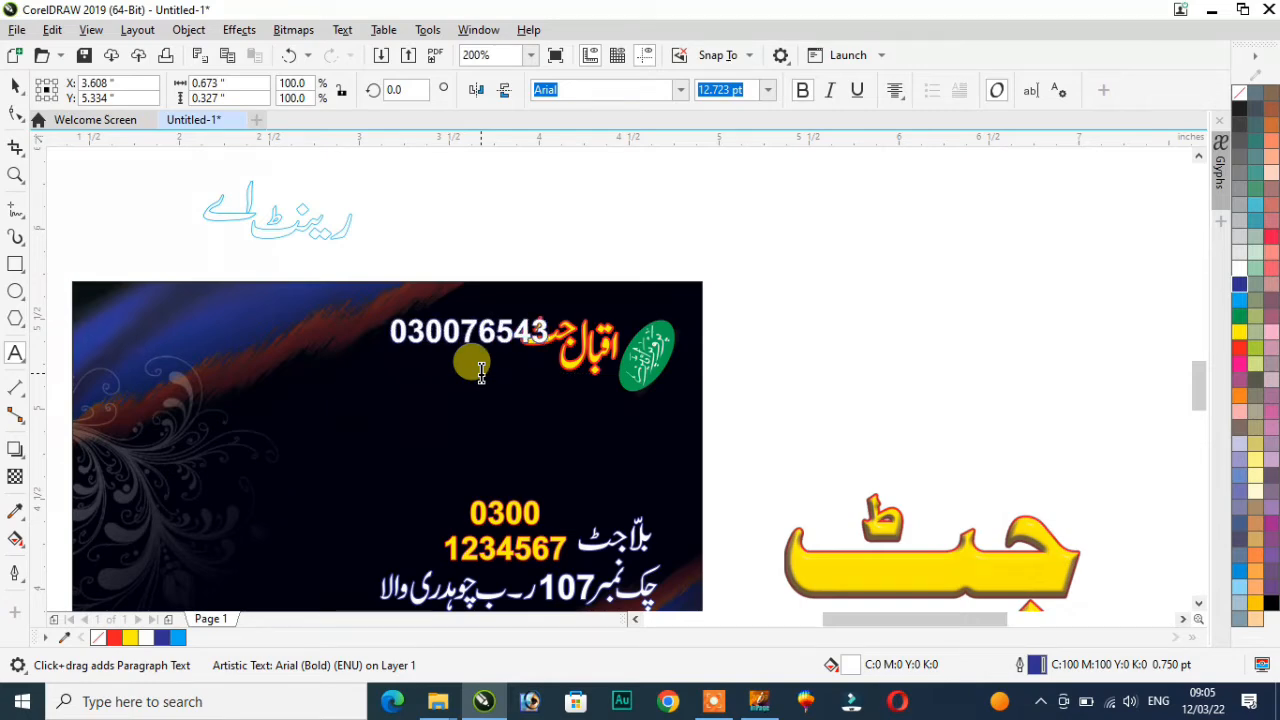
key("ctrl+space")
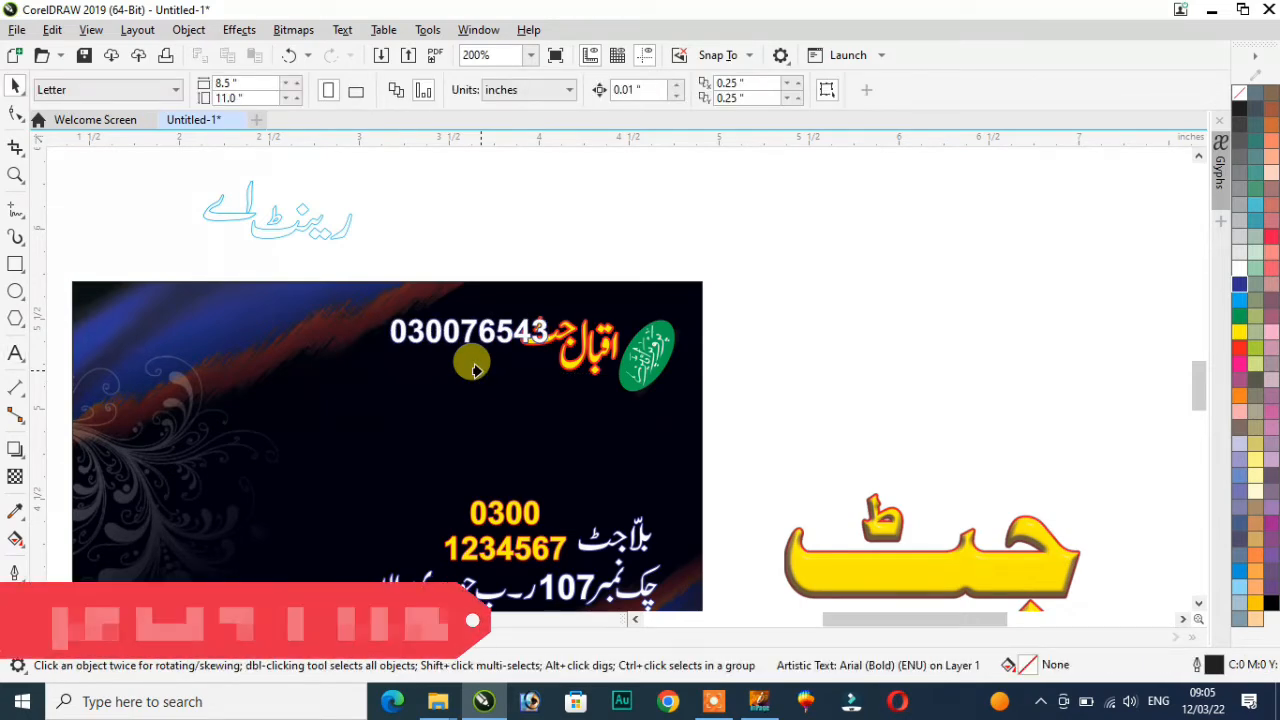
left_click(311, 266)
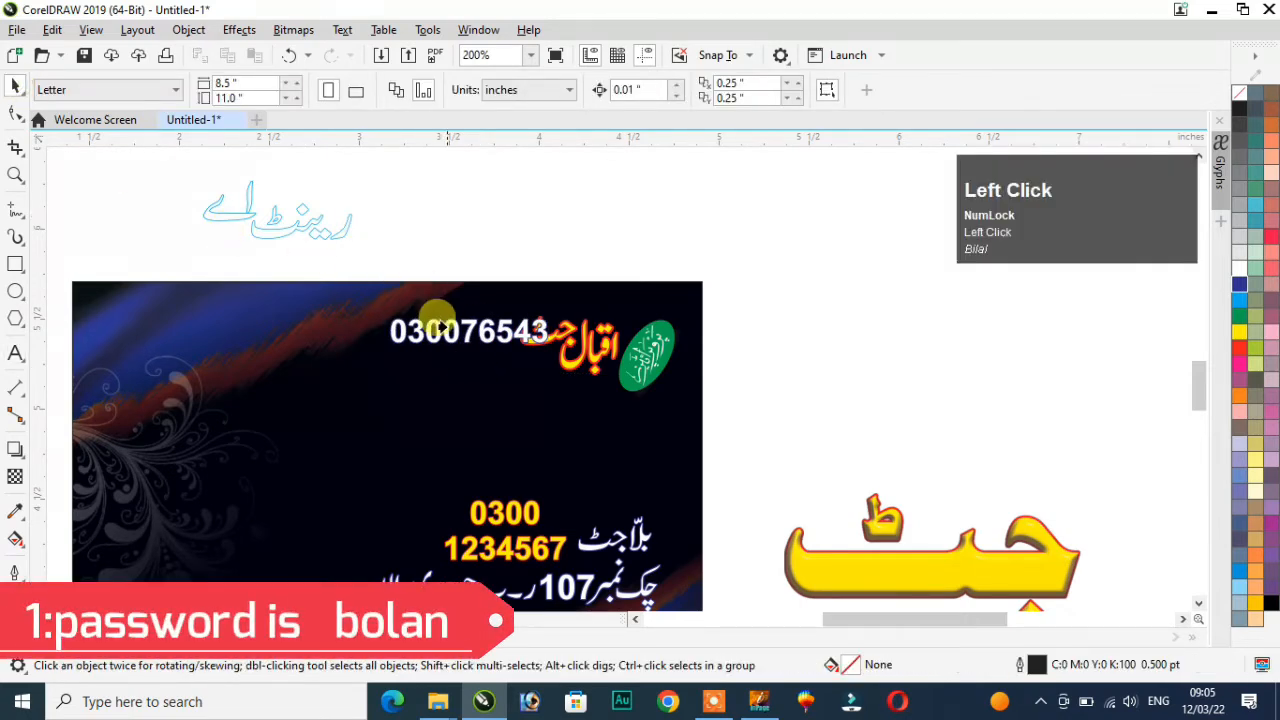
left_click(708, 410)
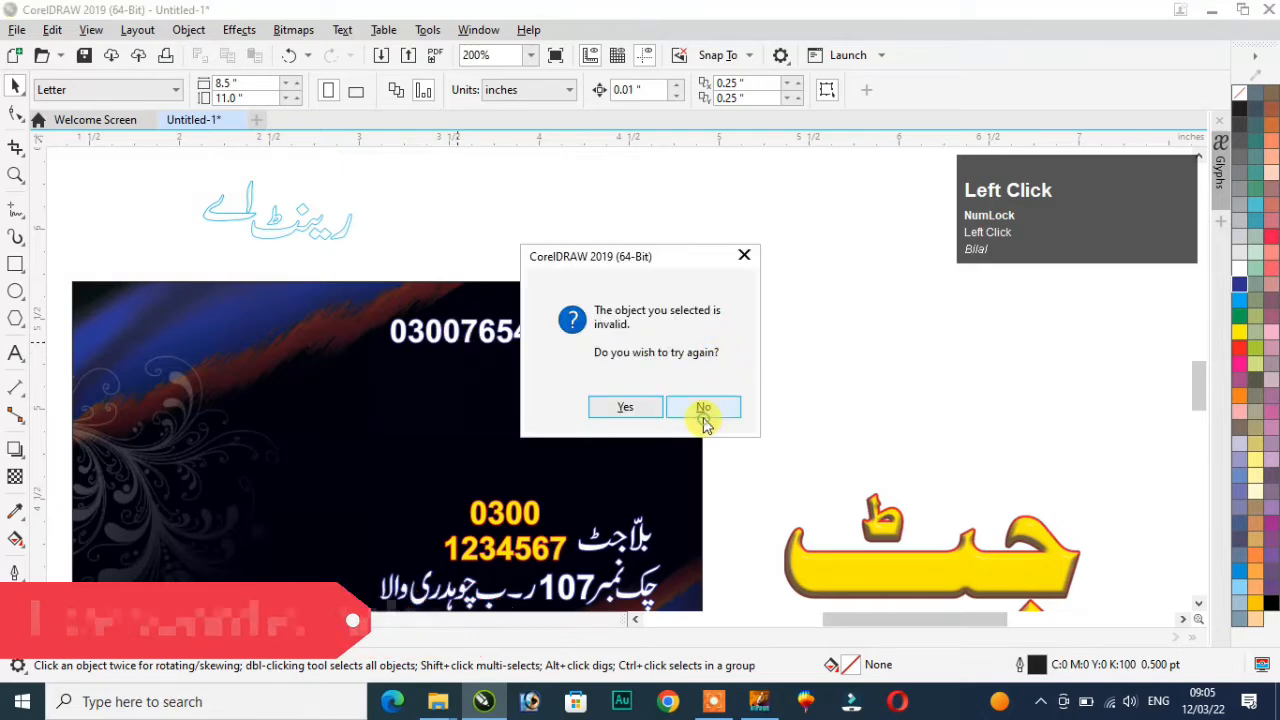
key("ctrl+z")
key("ctrl+z")
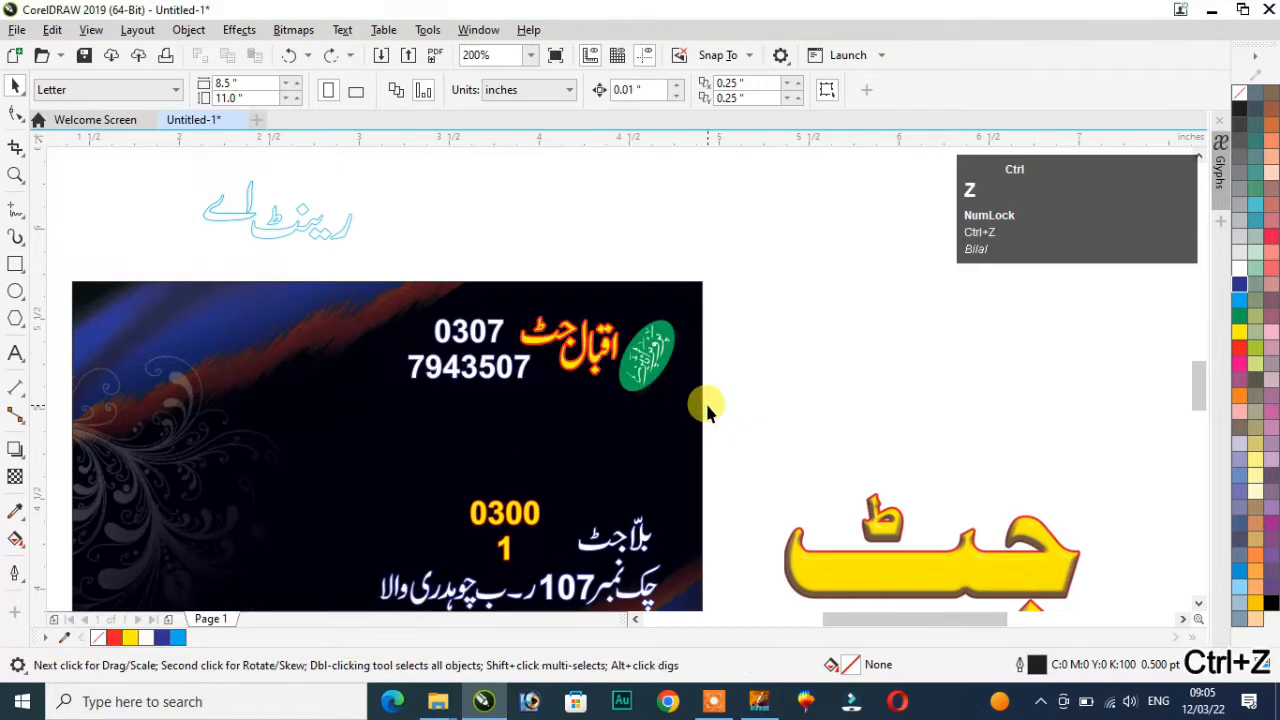
- Move the card's dark background rectangle down, away from the text elements, to the page's lower edge
scroll(697, 393, "down", 4)
scroll(657, 406, "up", 4)
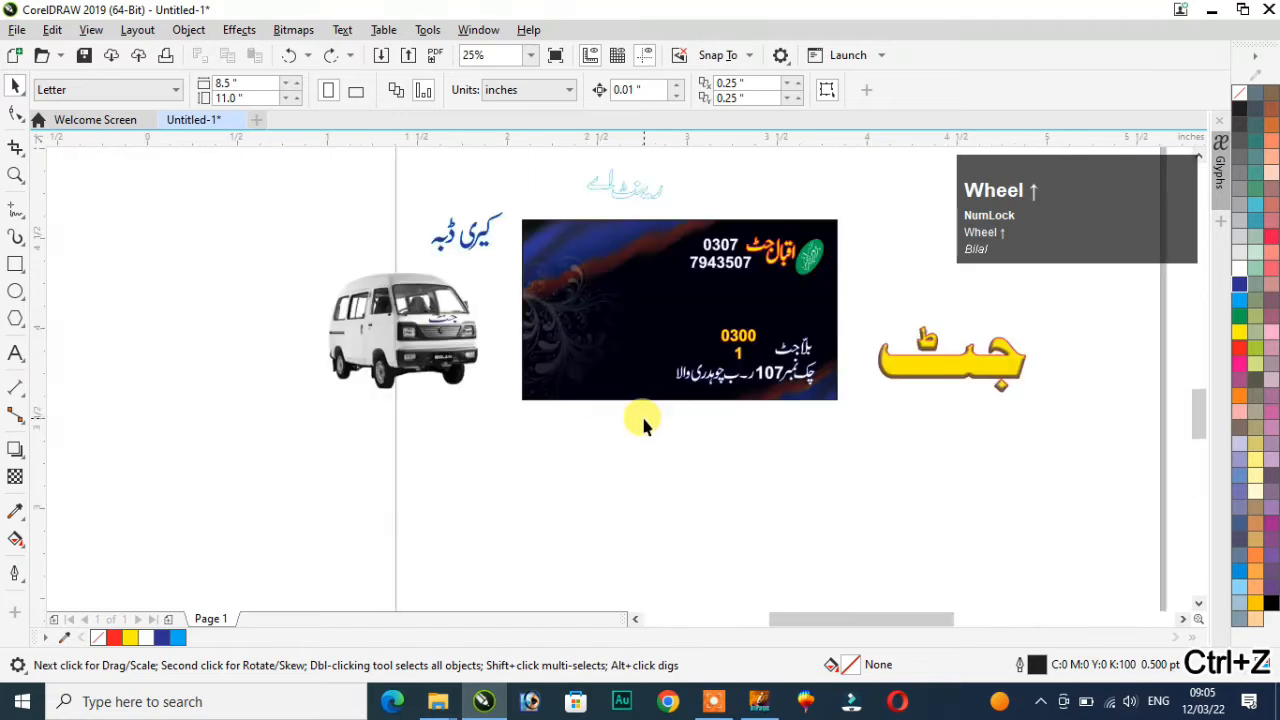
left_click(591, 278)
scroll(592, 278, "down", 3)
left_click_drag(591, 268, 608, 457)
scroll(608, 457, "up", 2)
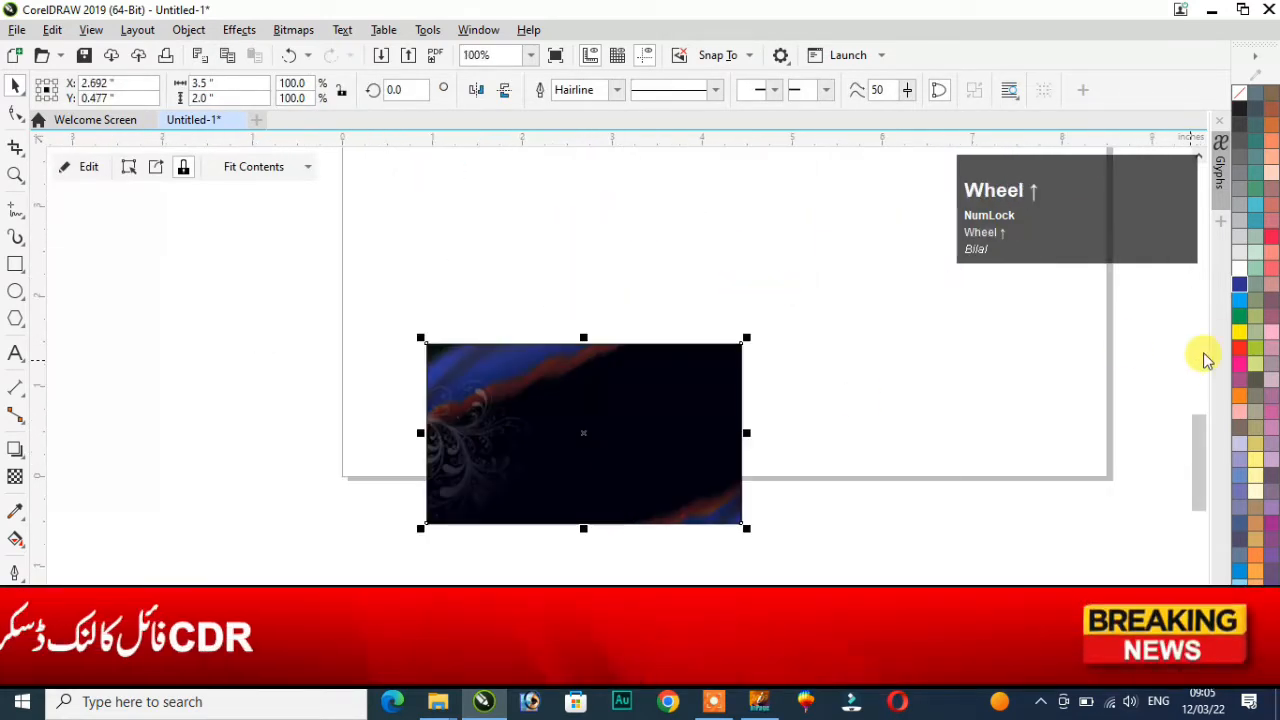
- Try red, dark blue and light pink fills on the card background, and give it a light blue outline
left_click(1237, 350)
scroll(677, 437, "up", 2)
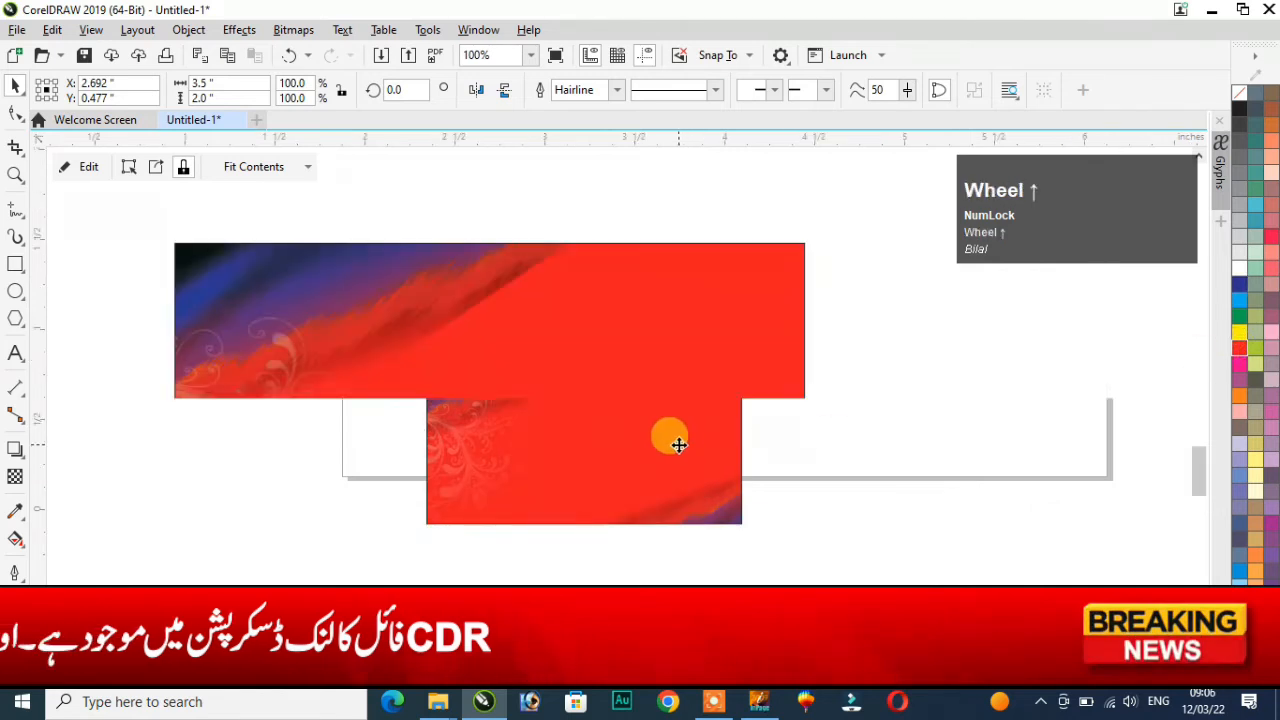
scroll(700, 432, "down", 1)
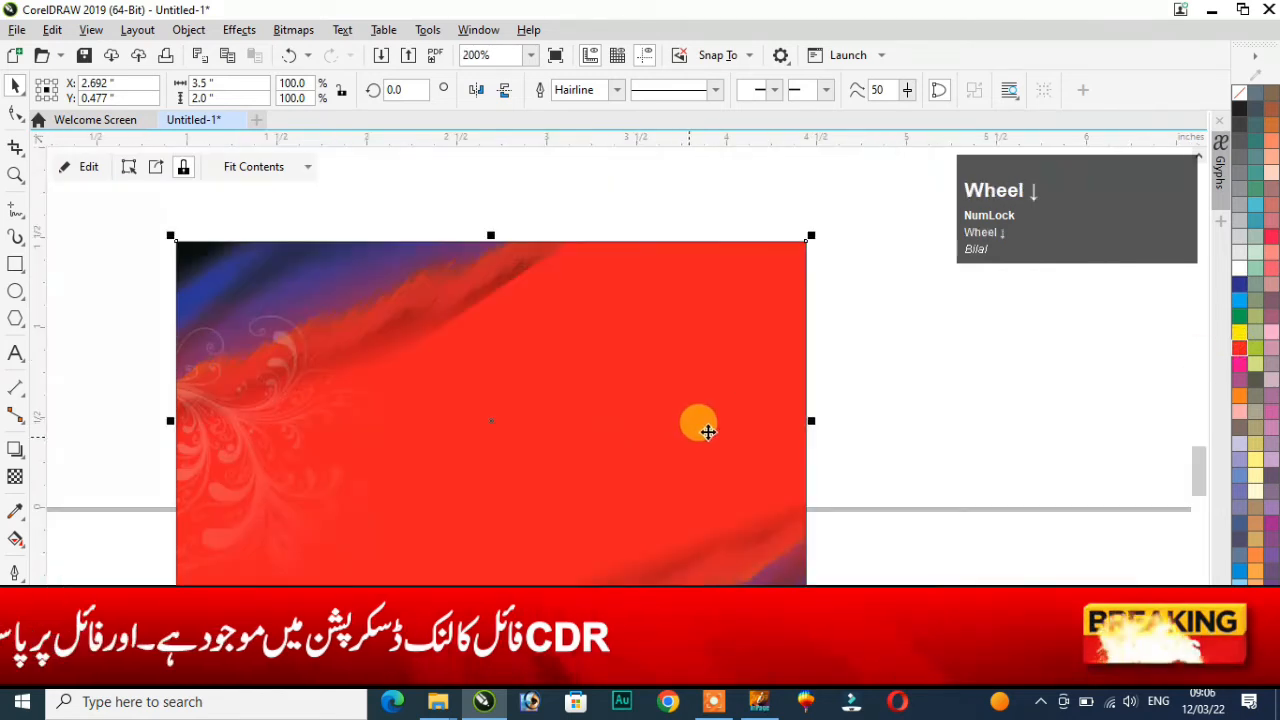
right_click(1241, 305)
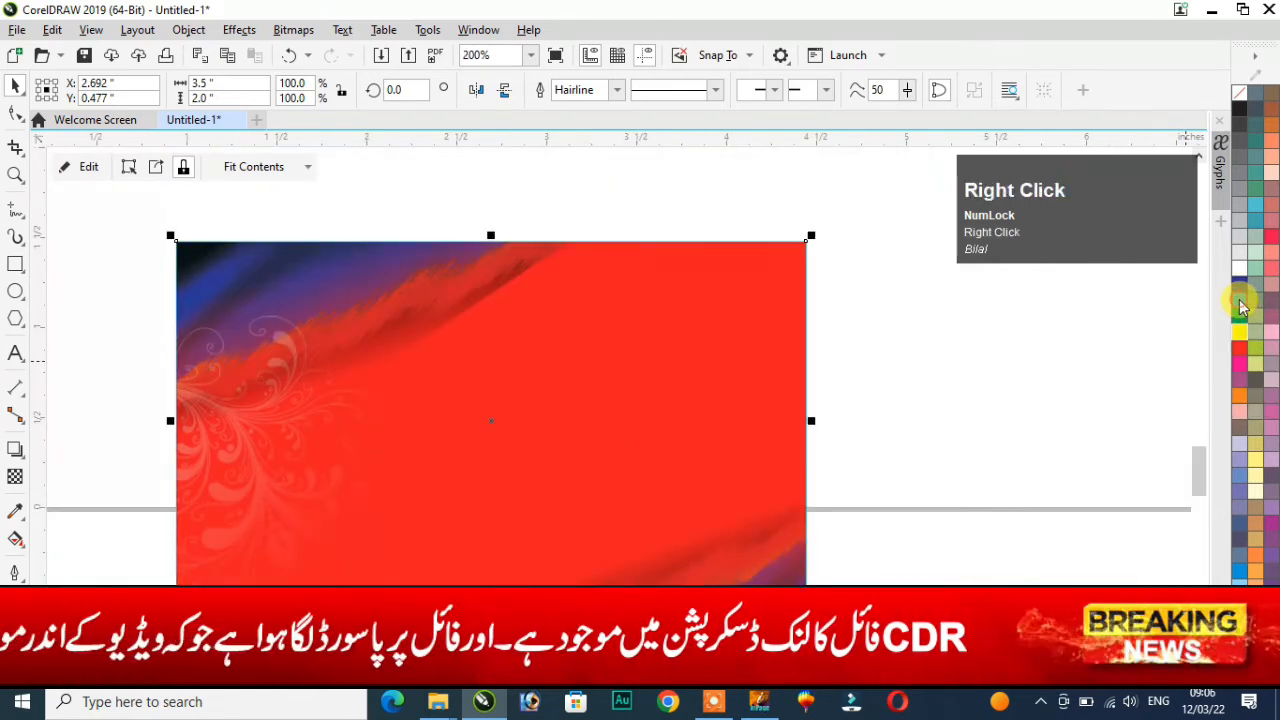
left_click(1241, 282)
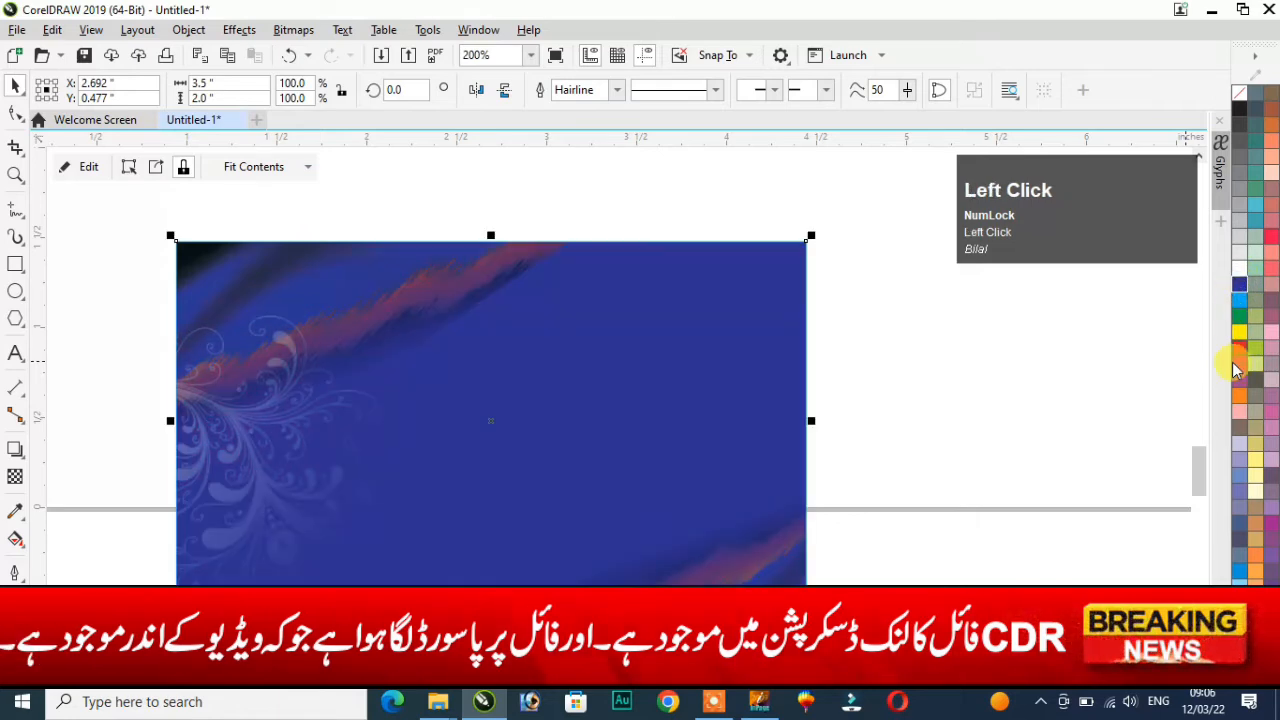
left_click(1240, 395)
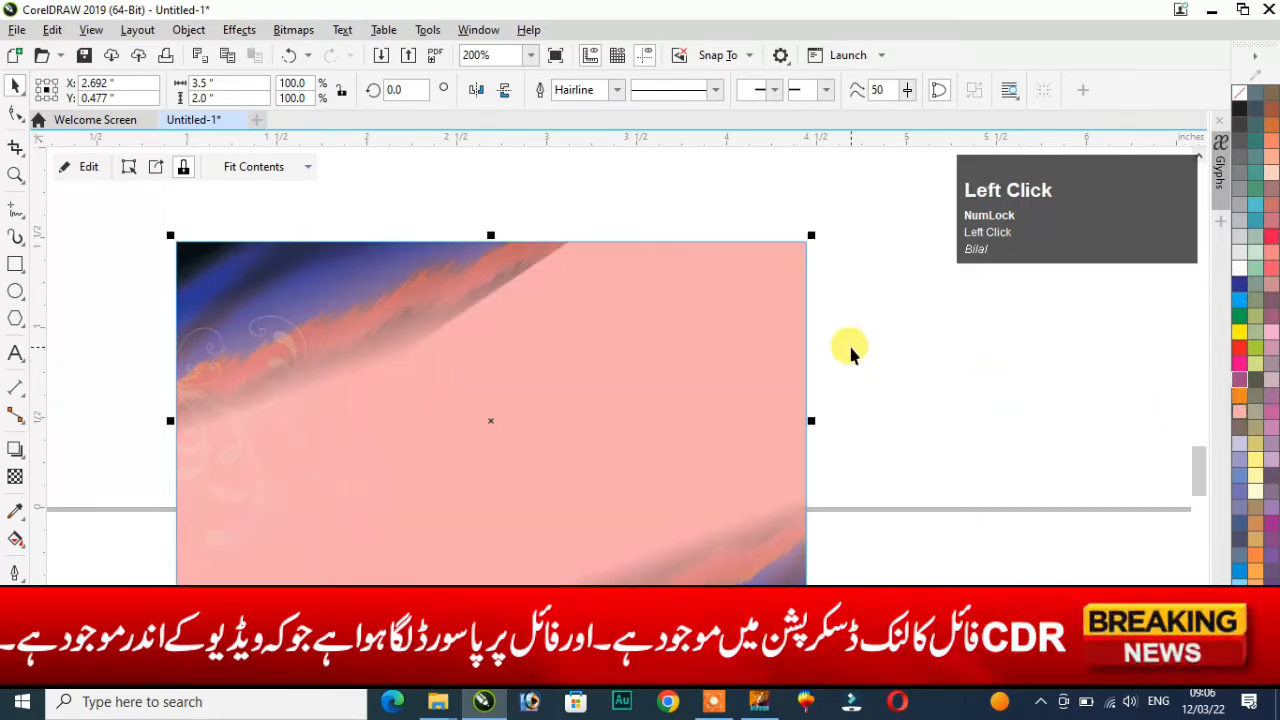
scroll(848, 342, "down", 2)
scroll(916, 332, "up", 1)
scroll(916, 332, "down", 2)
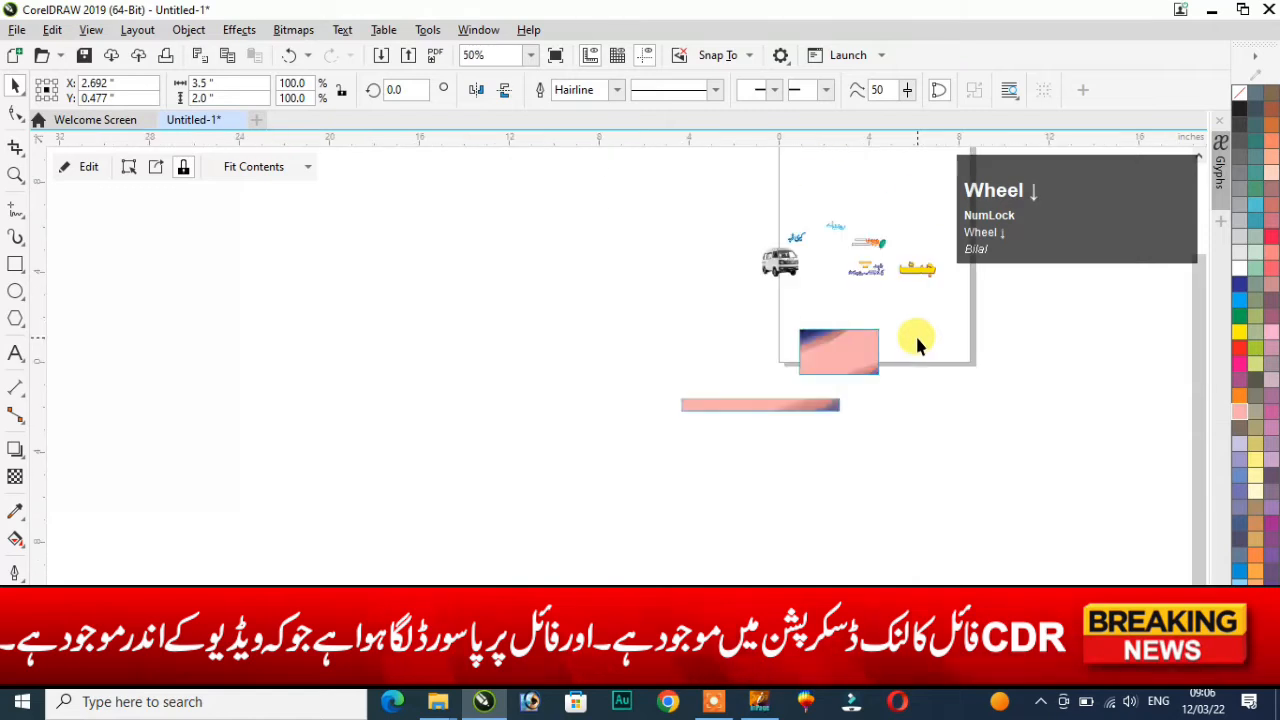
scroll(915, 275, "up", 2)
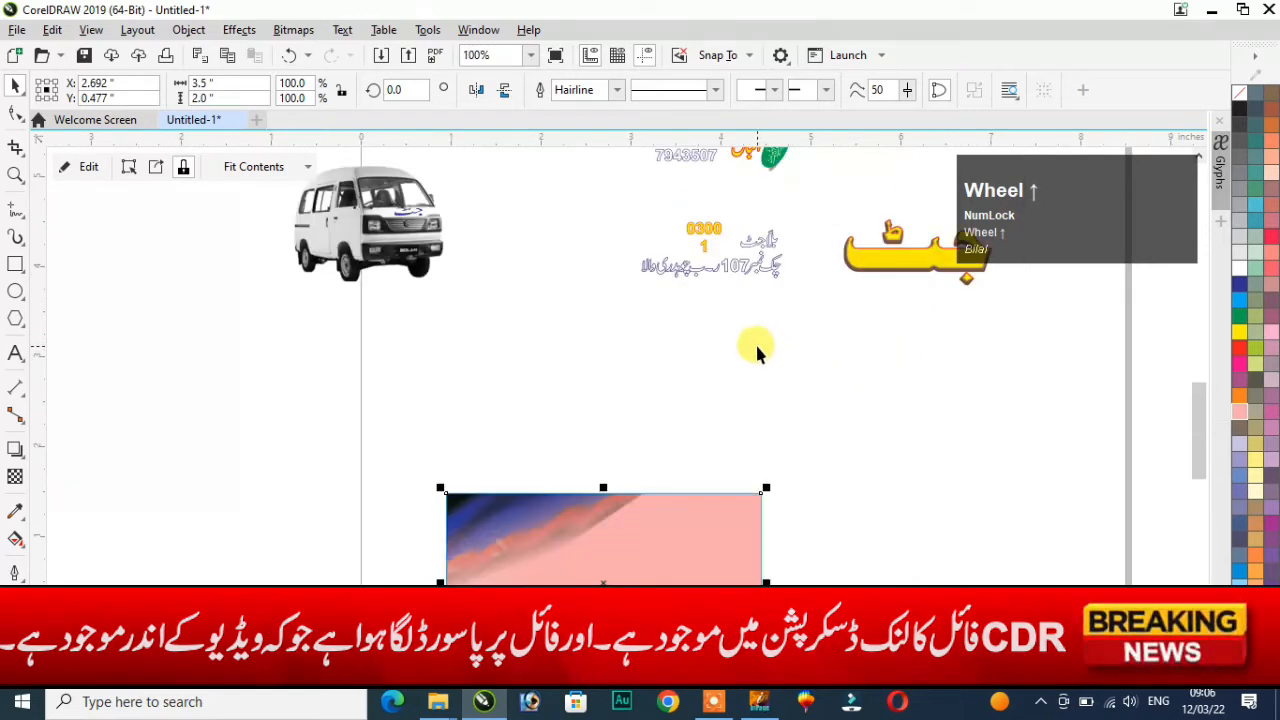
scroll(755, 345, "down", 2)
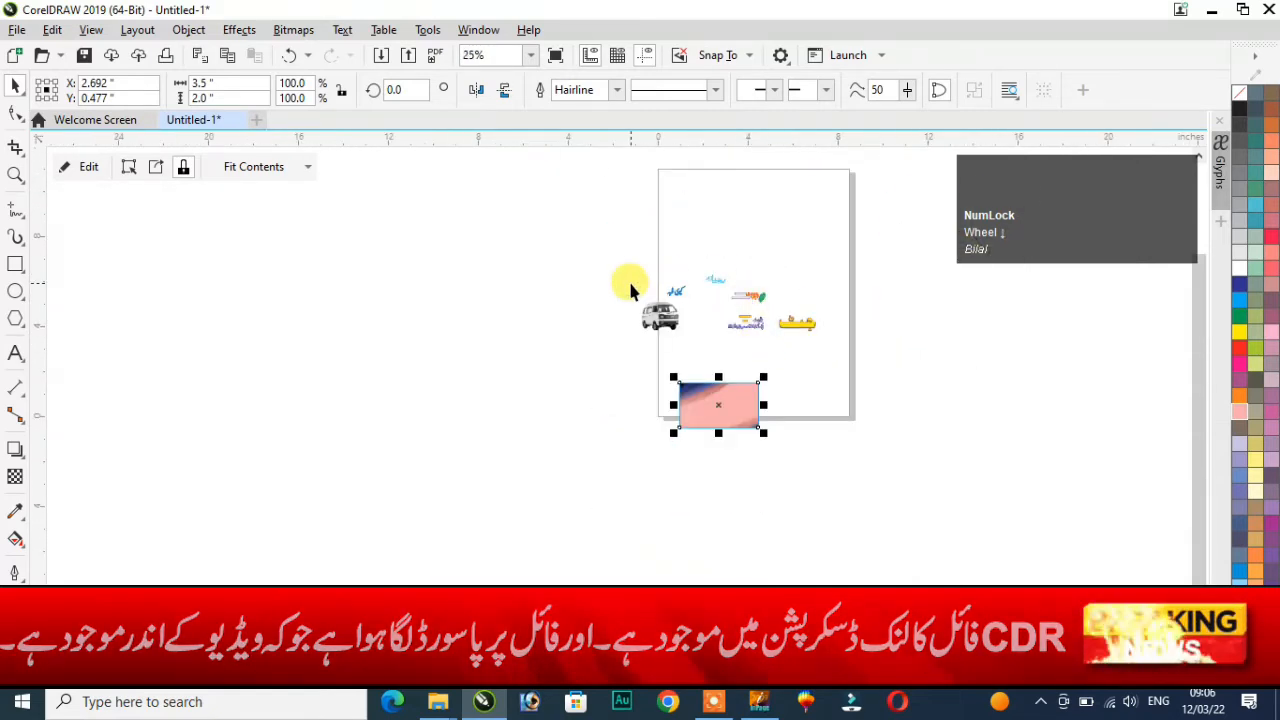
key("F2")
left_click_drag(591, 245, 852, 435)
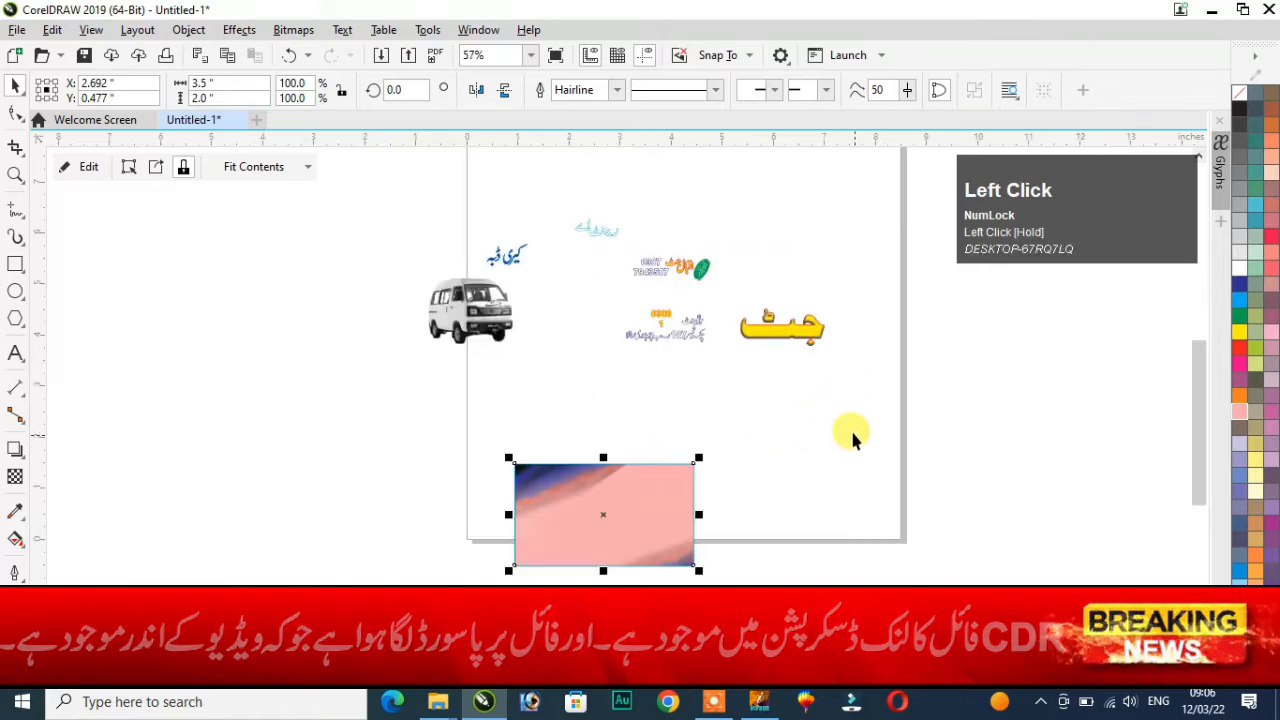
- Undo the background, phone number, van, border and heading changes until the card is whole again, leaving the large yellow lettering beside it
key("ctrl+z")
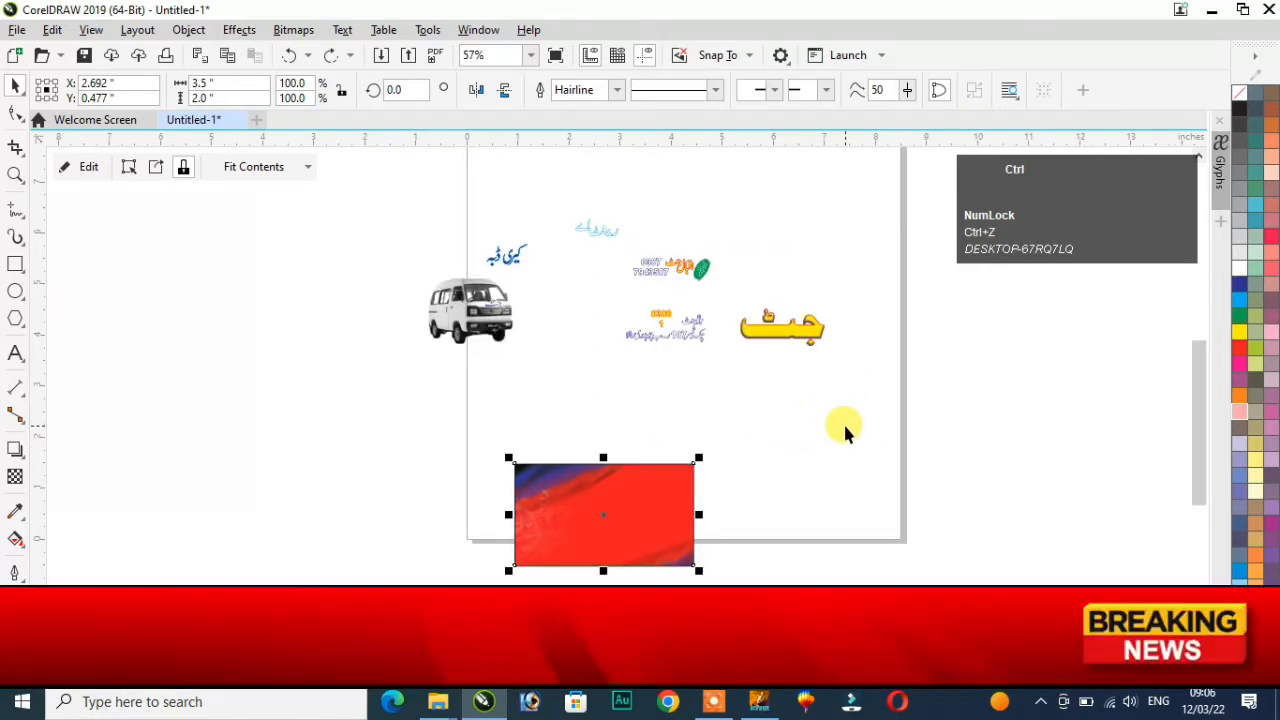
key("ctrl+z")
key("ctrl+z")
key("ctrl+z")
key("ctrl+z")
key("ctrl+z")
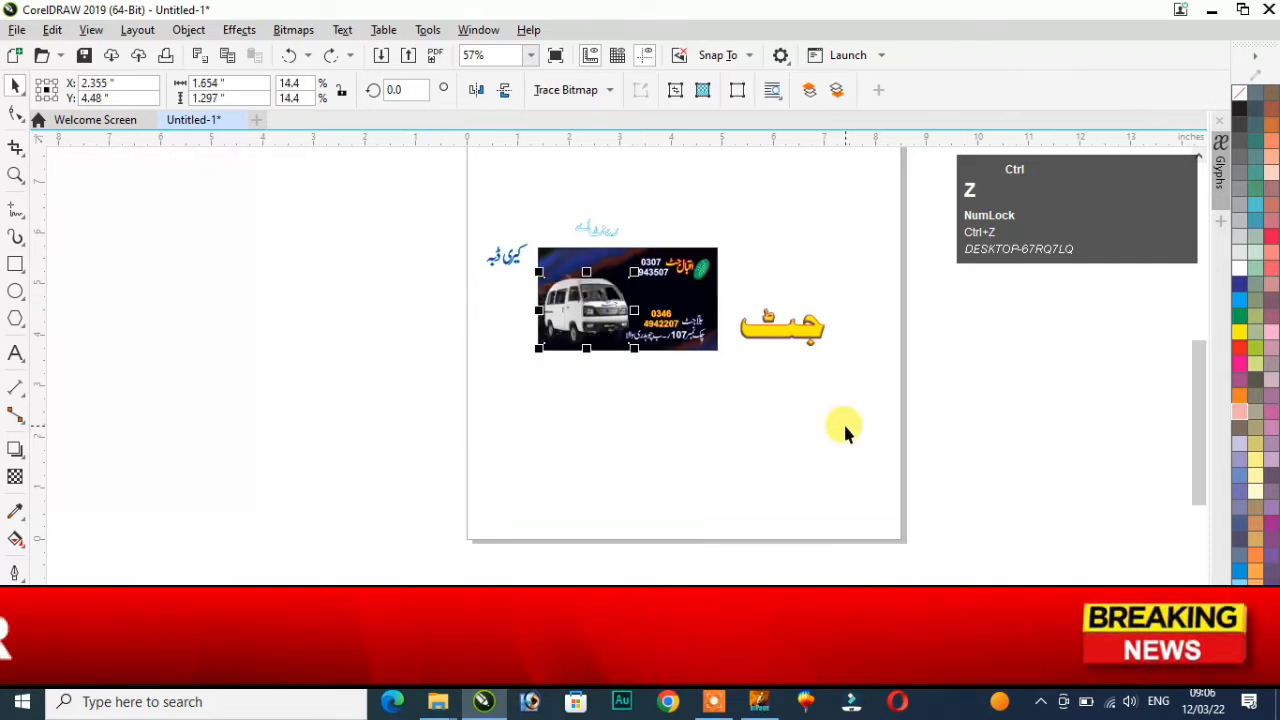
key("ctrl+z")
key("ctrl+z")
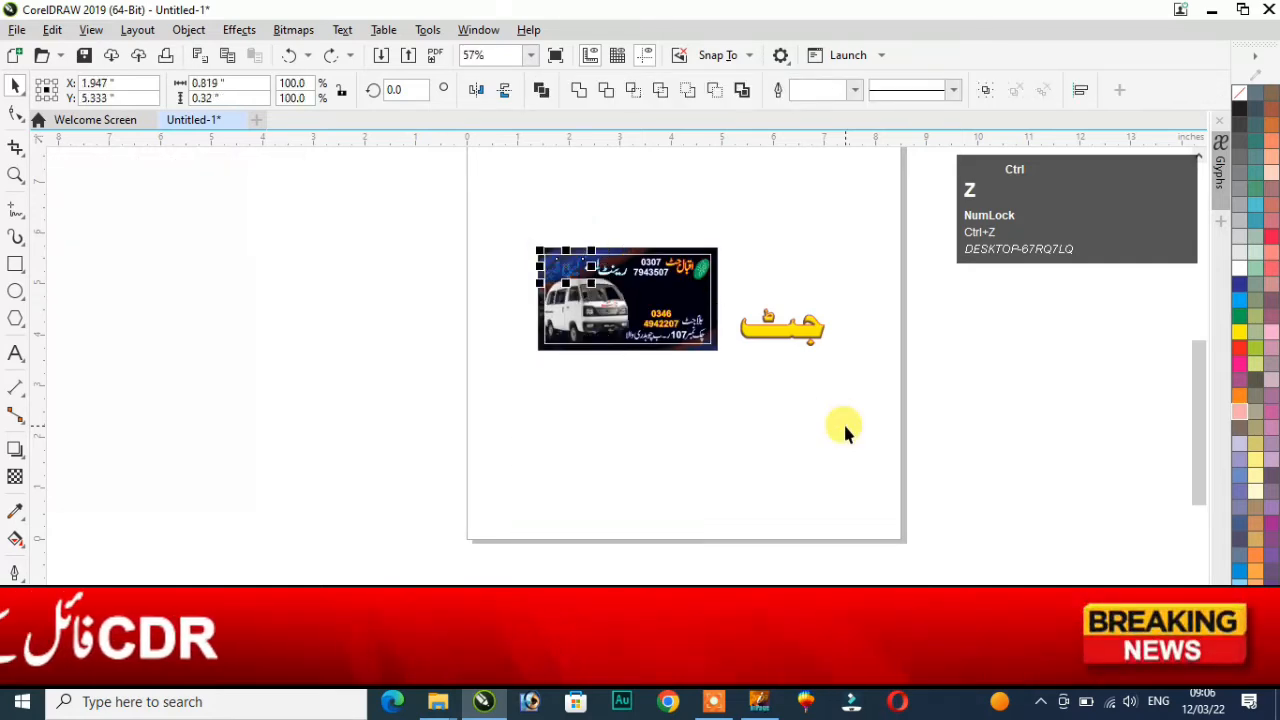
key("ctrl+z")
key("ctrl+z")
key("ctrl+z")
key("ctrl+z")
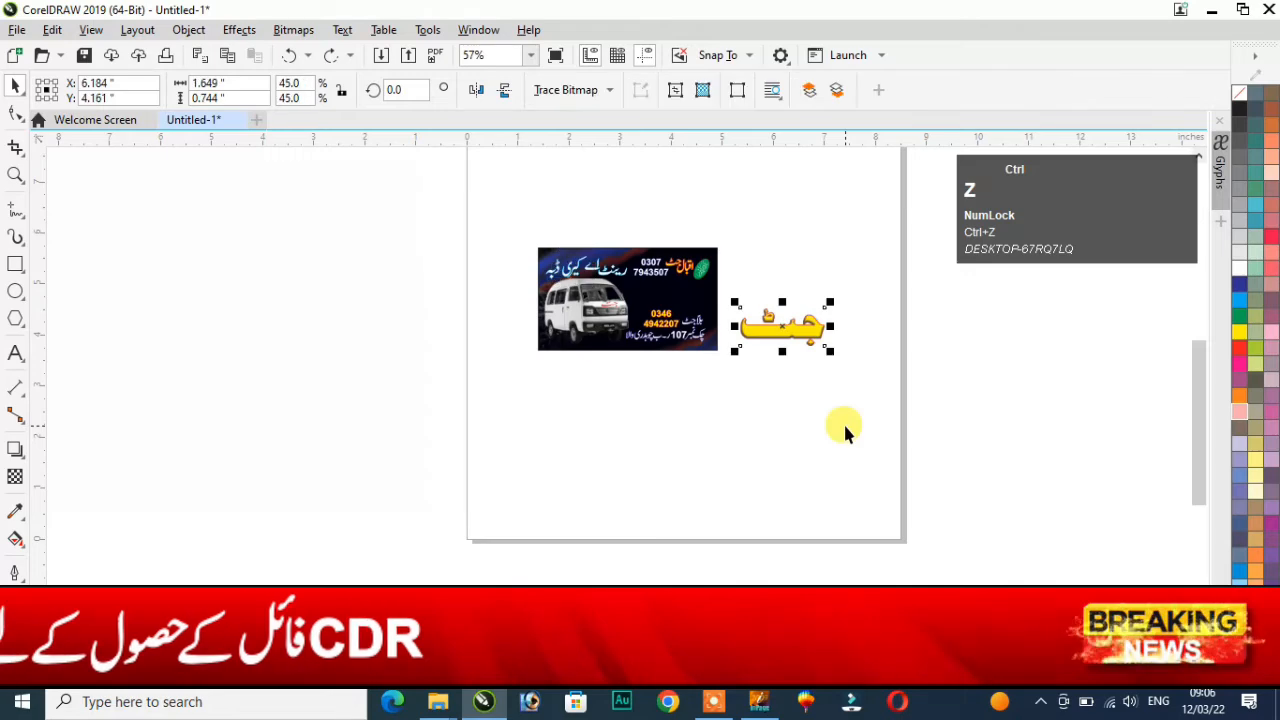
- Examine the restored visiting card both close up and as a whole
scroll(725, 320, "up", 4)
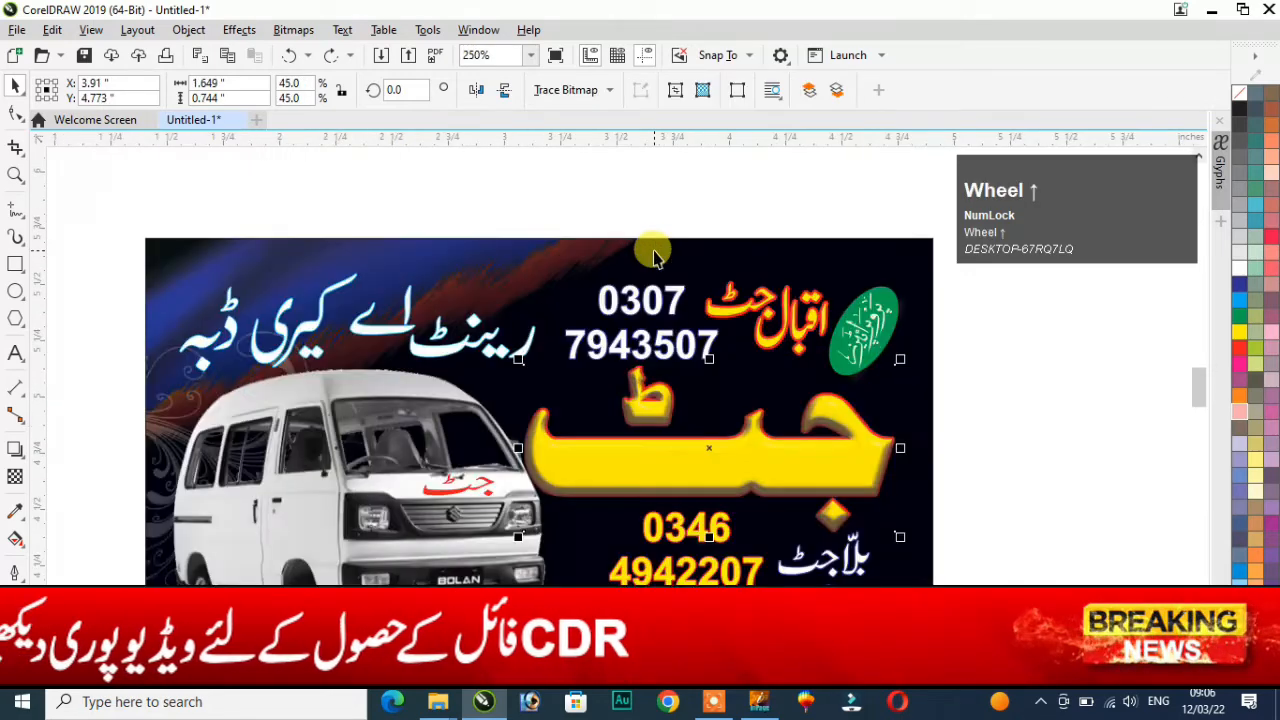
scroll(655, 252, "down", 2)
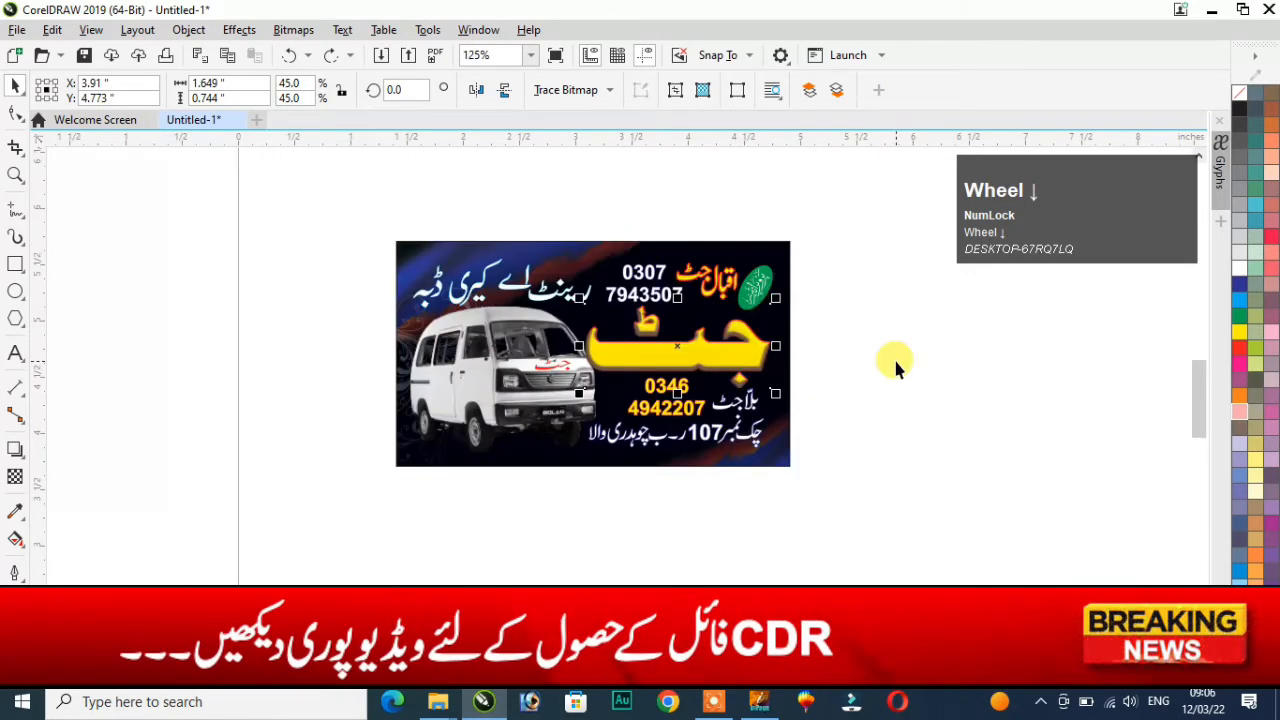
left_click(893, 356)
scroll(683, 249, "up", 2)
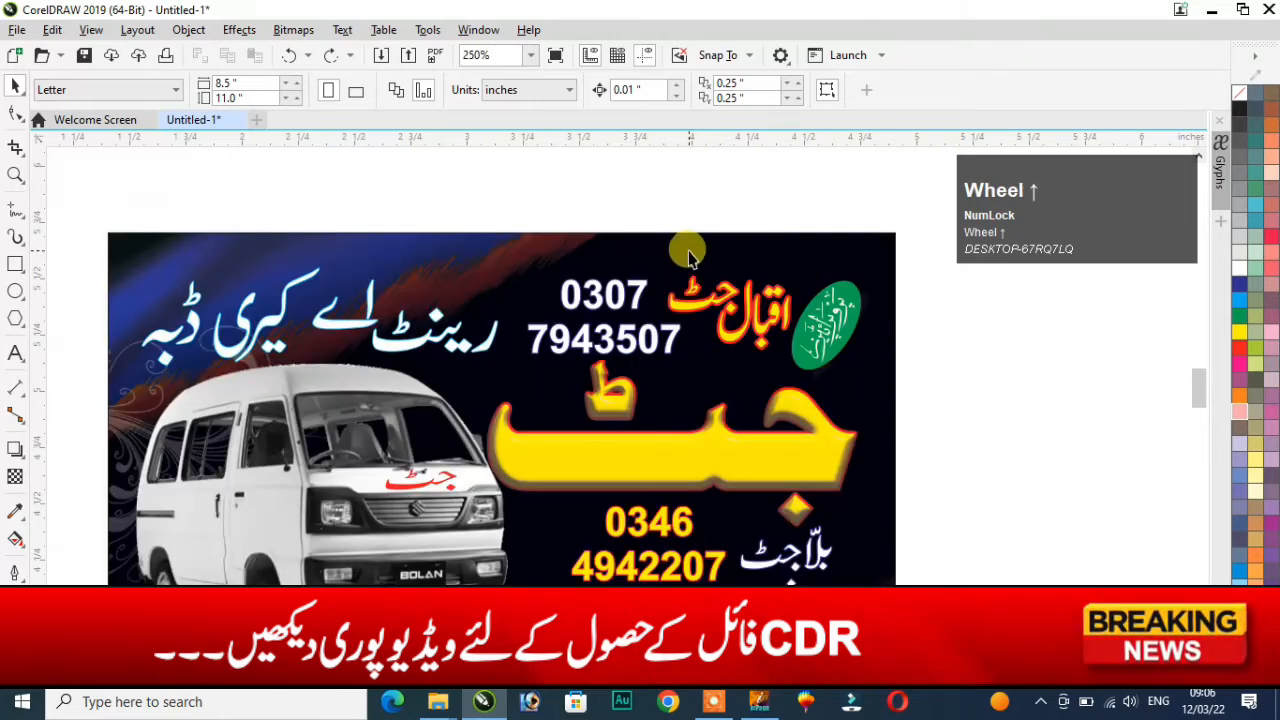
scroll(657, 340, "down", 2)
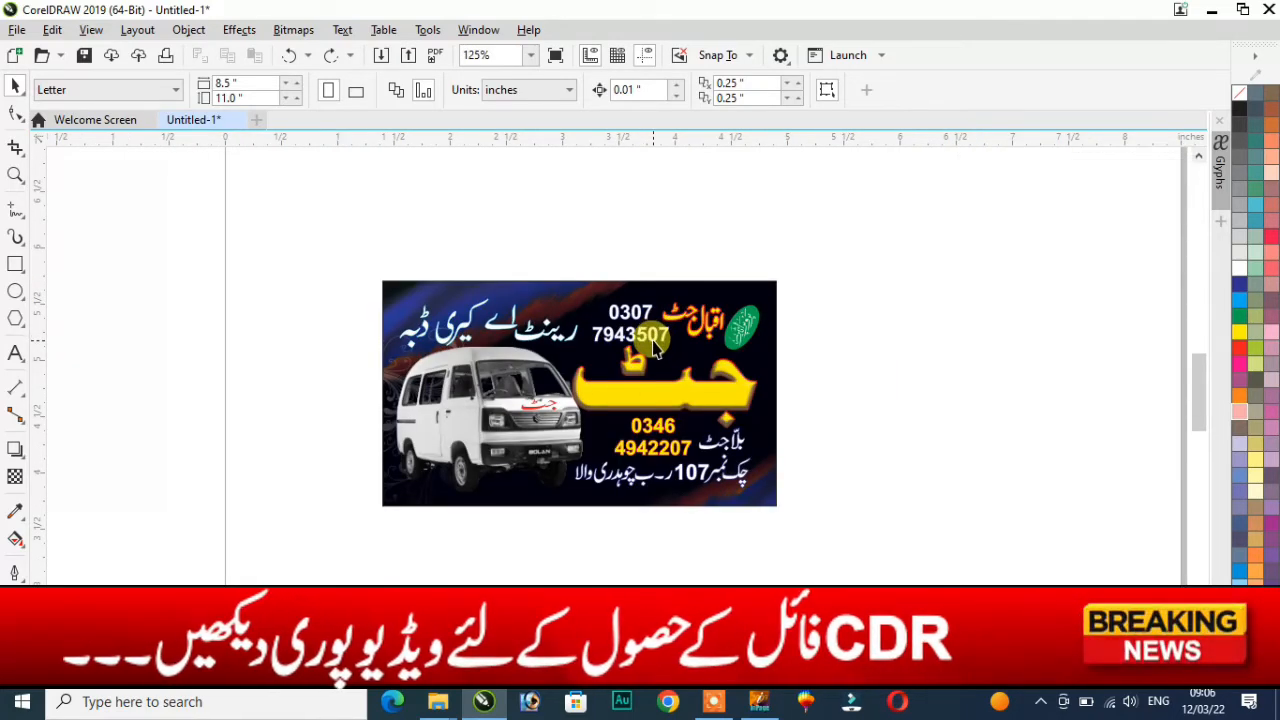
key("F4")
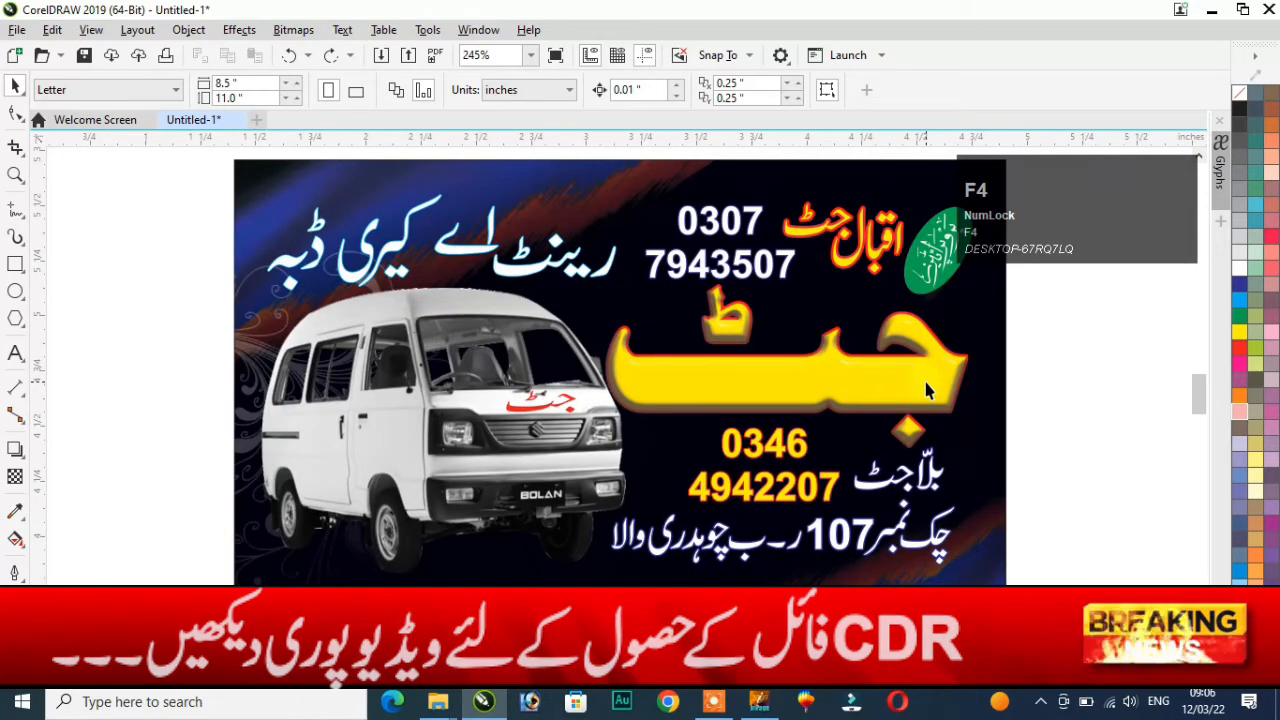
scroll(925, 390, "down", 2)
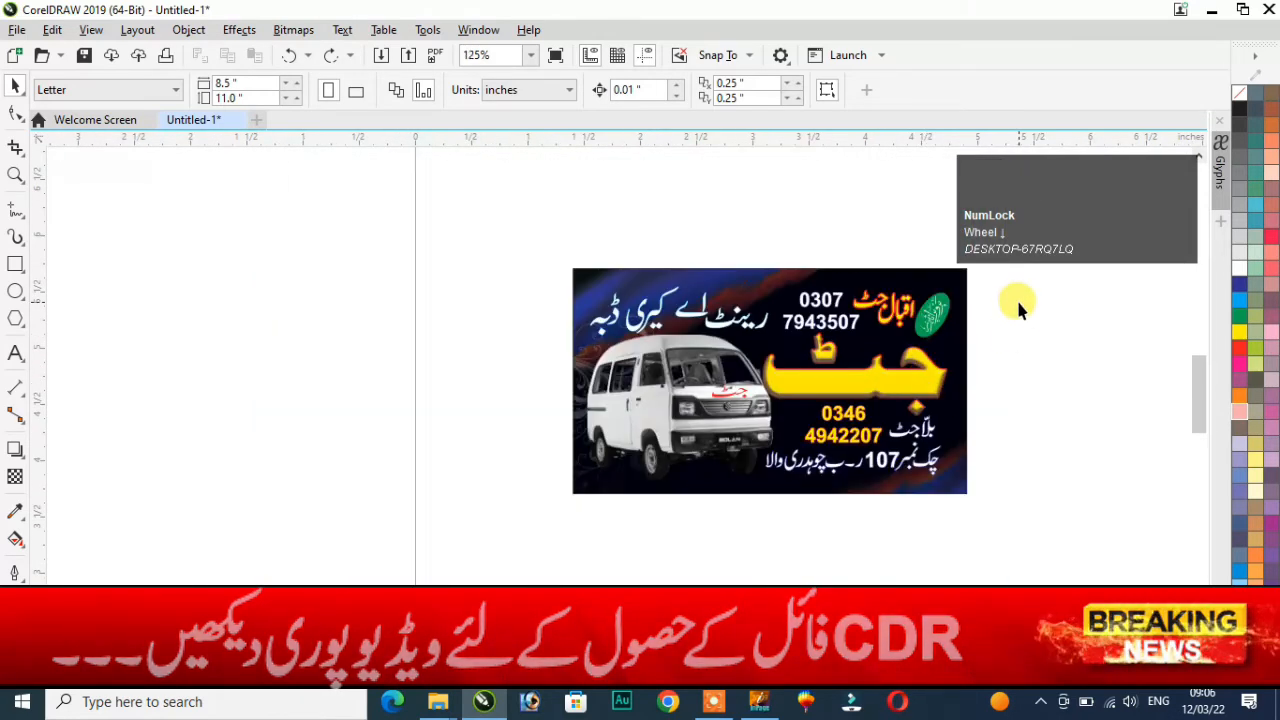
- Ungroup the green oval logo in the card's corner and fill its white lettering with yellow
scroll(1014, 303, "up", 4)
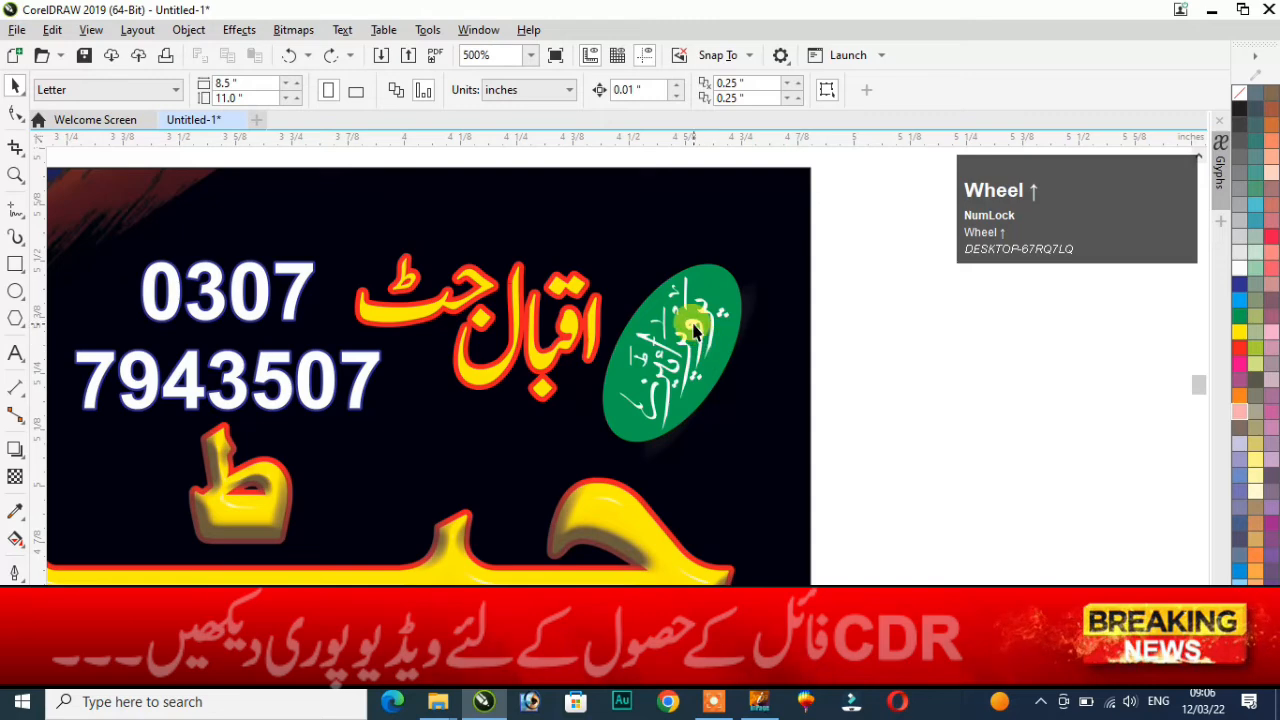
left_click(693, 330)
left_click(950, 362)
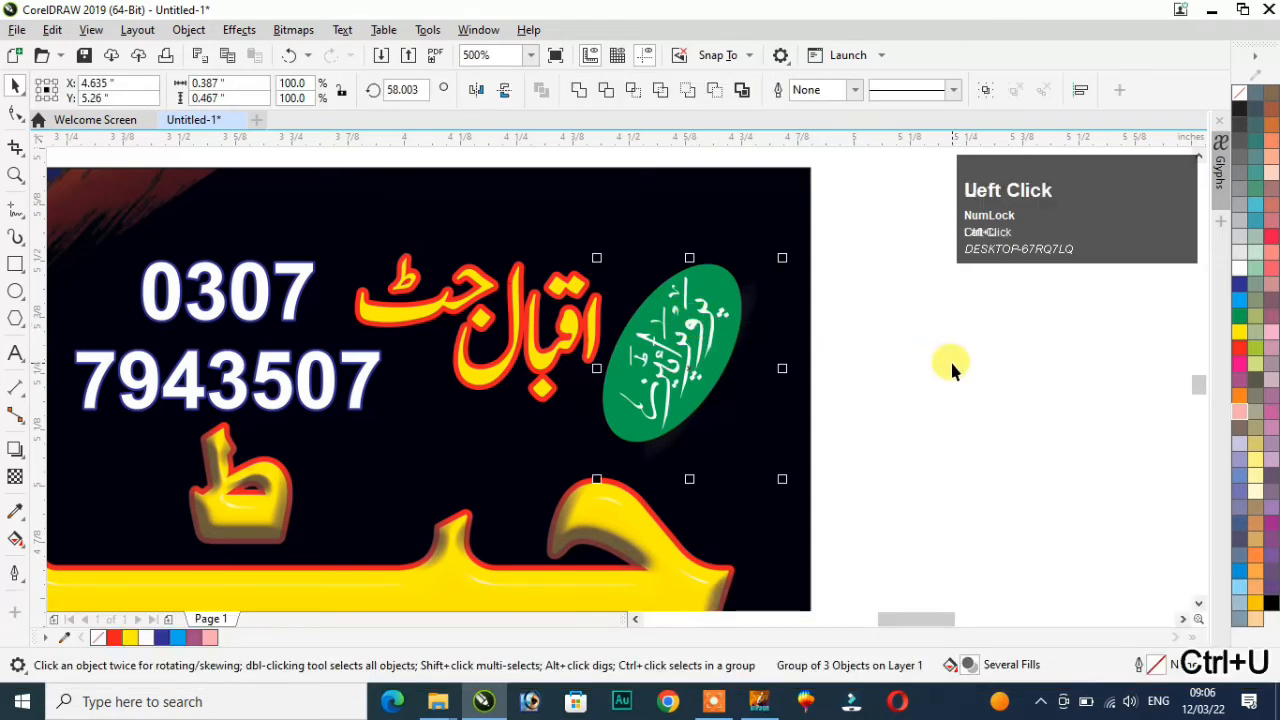
left_click(696, 328)
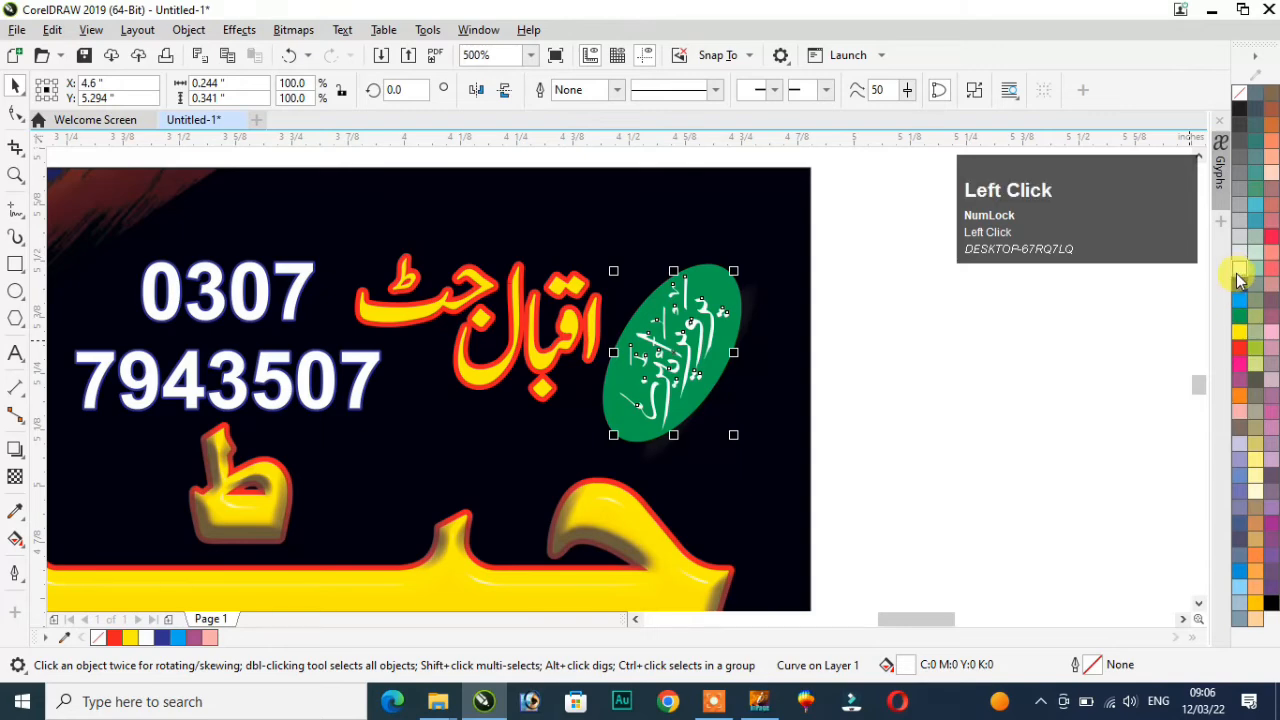
left_click(1240, 332)
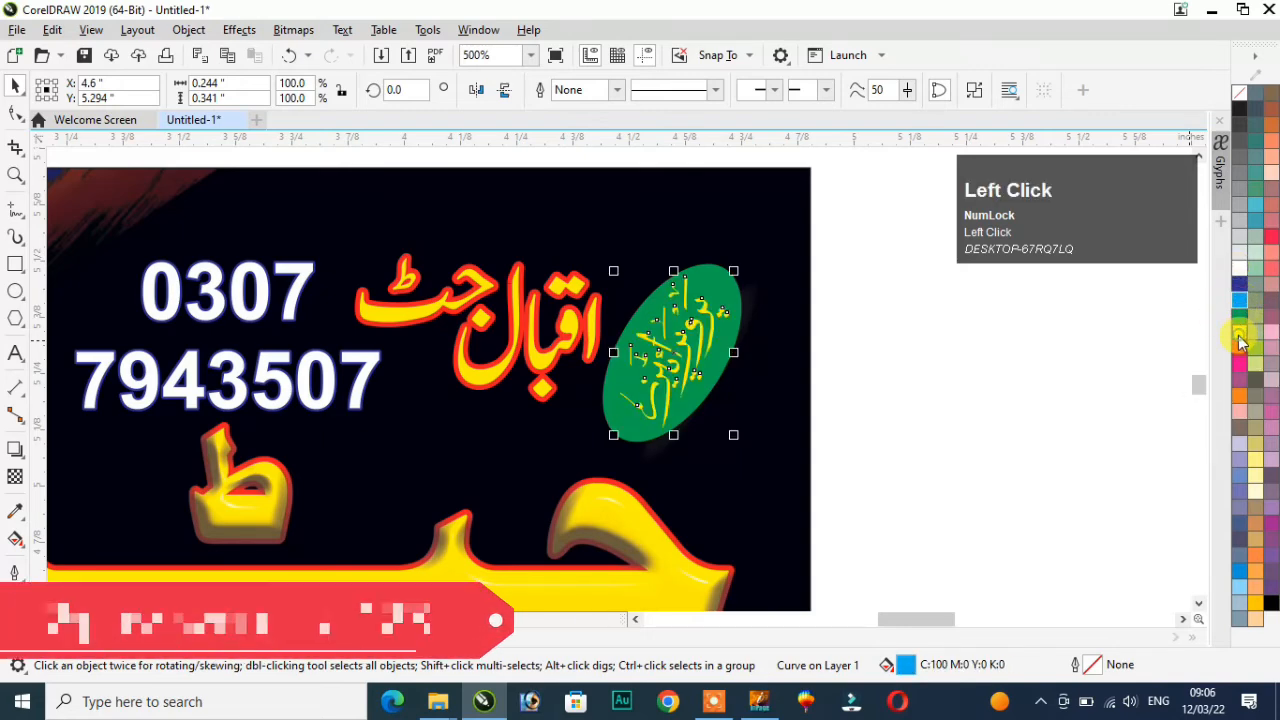
left_click(884, 408)
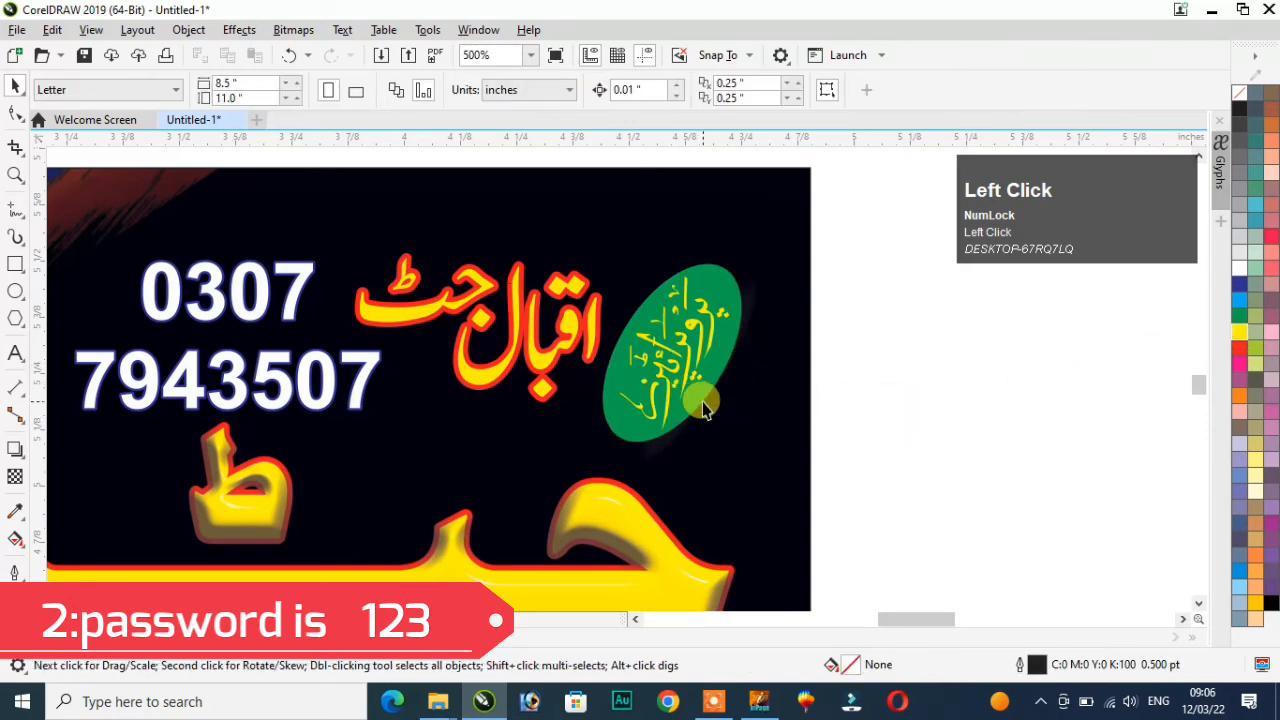
- Try white and light blue fills on the green oval behind the logo lettering, and settle on magenta
left_click(703, 408)
left_click(1240, 272)
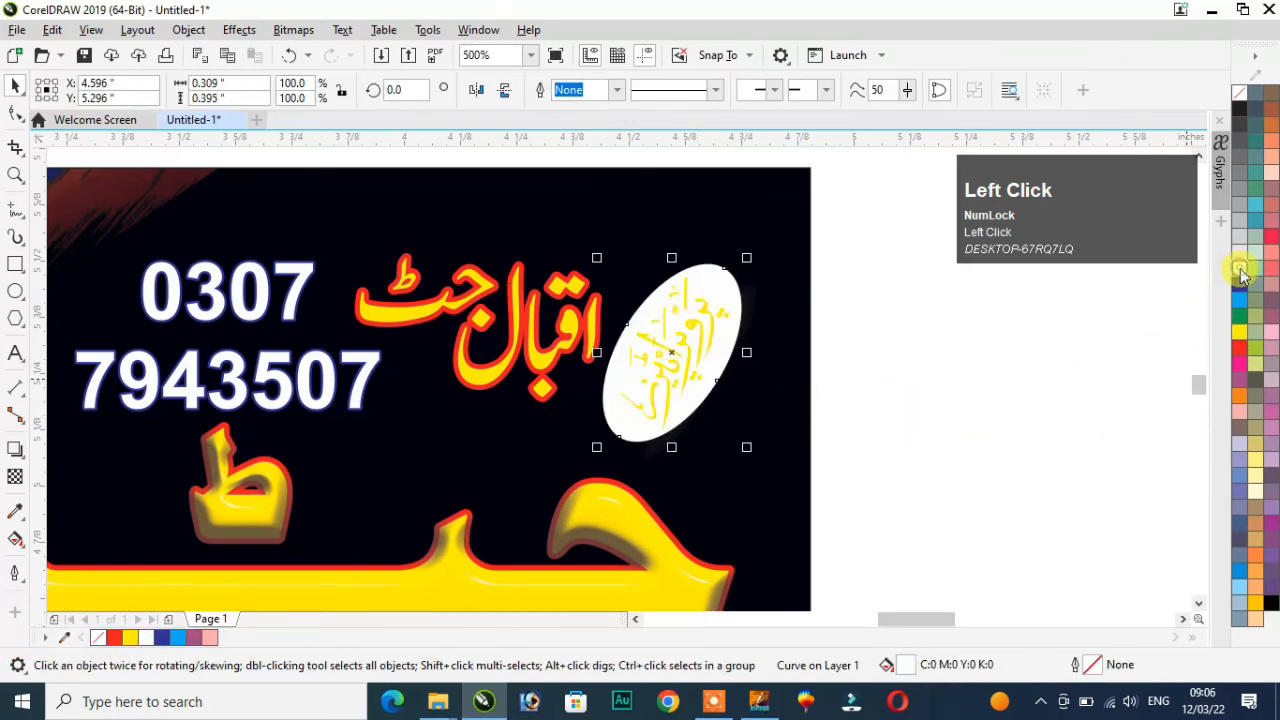
left_click(1239, 298)
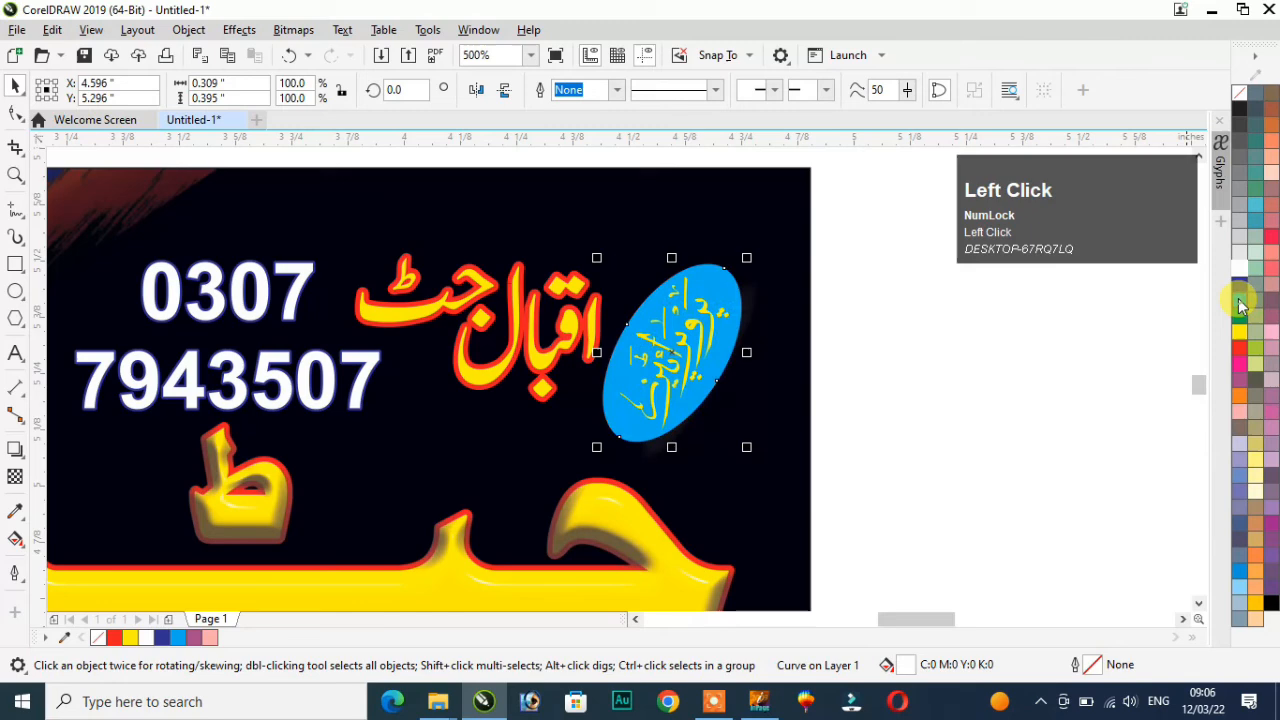
left_click(1241, 366)
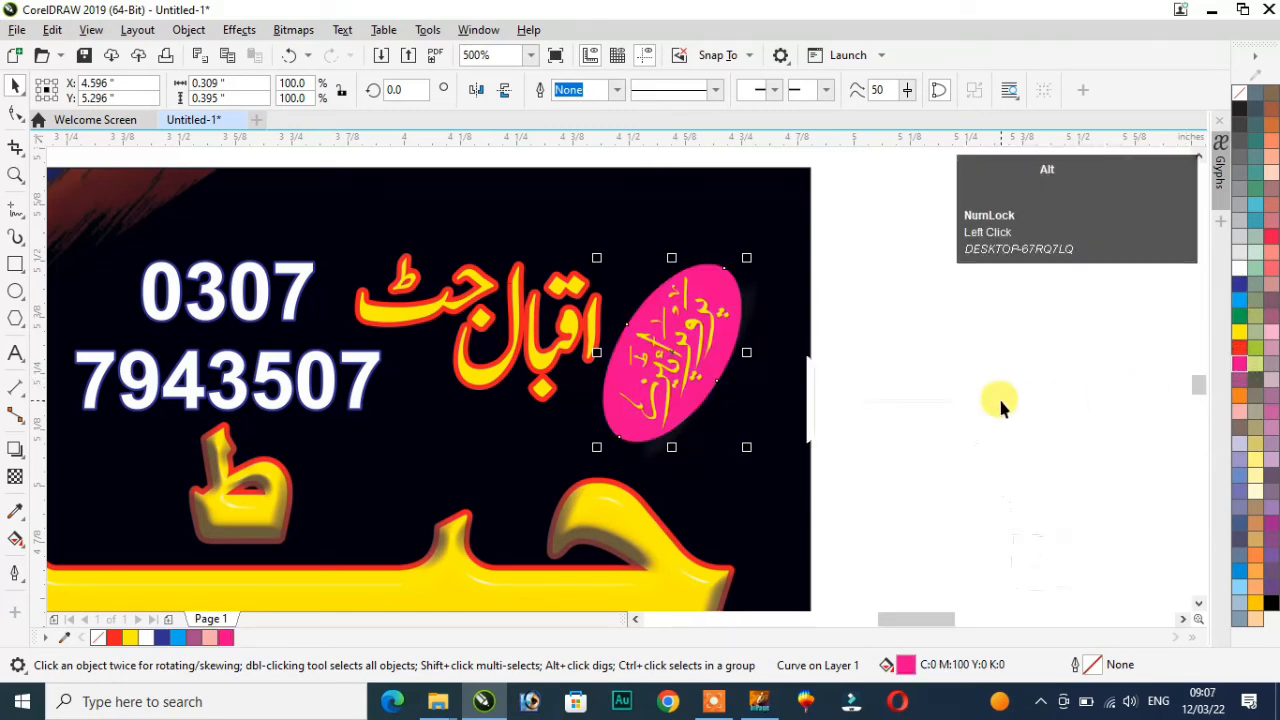
key("alt+F1")
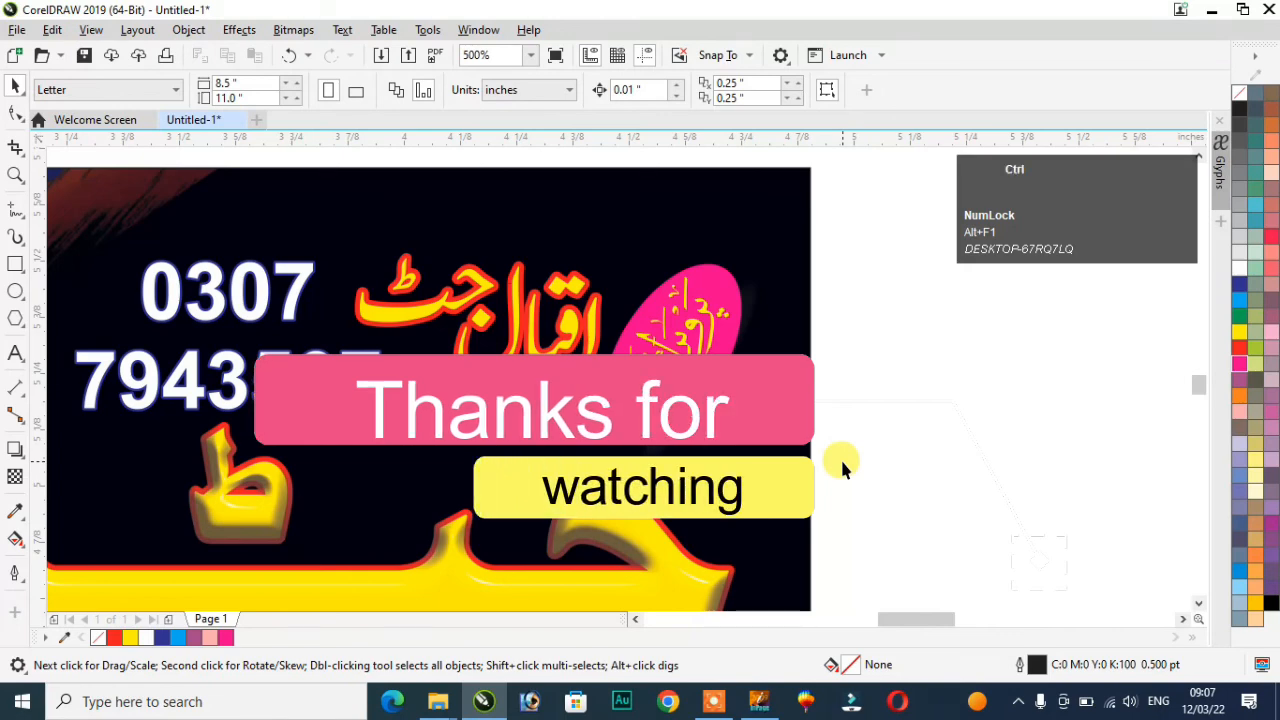